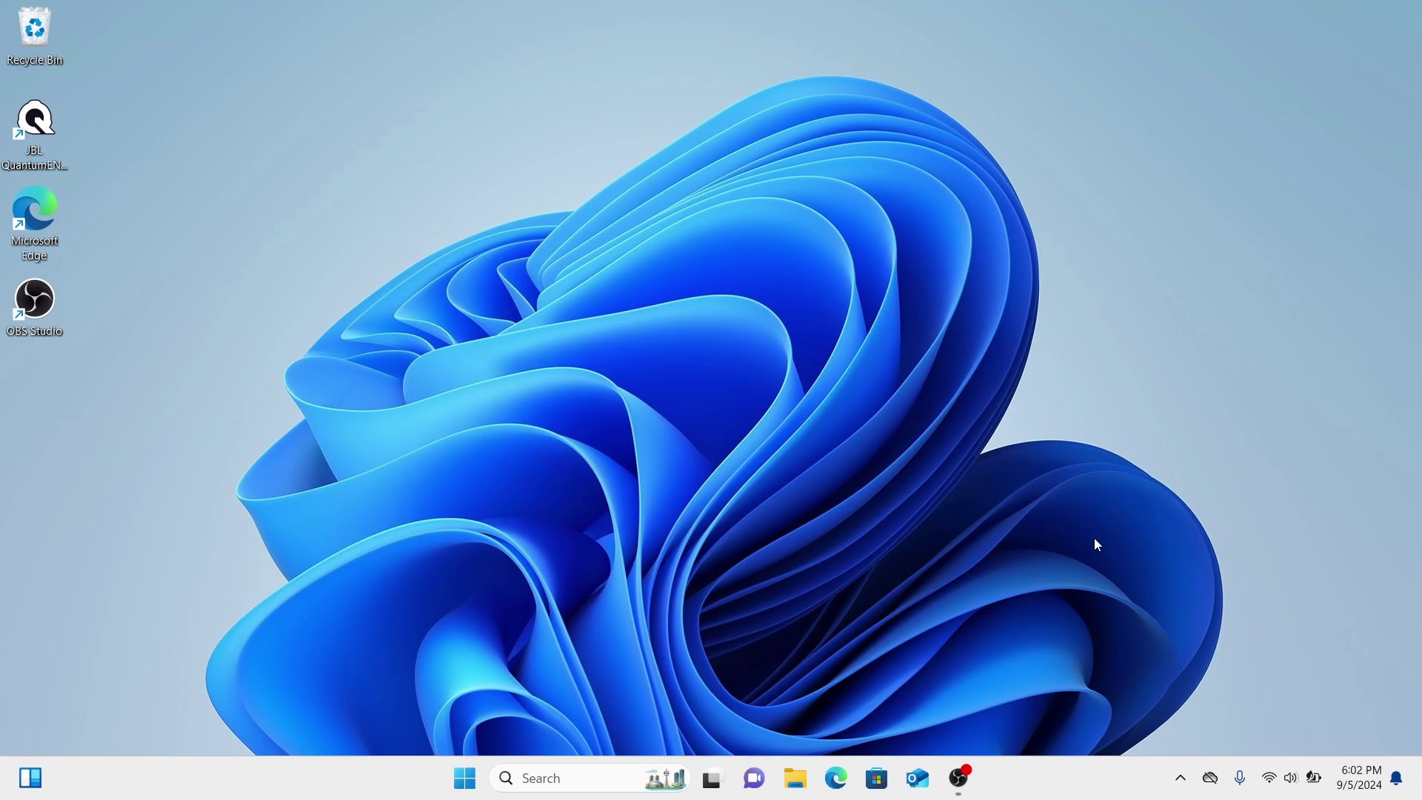
- Launch JBL QuantumENGINE from the hidden tray icons to reach the Quantum Stream microphone settings
click(1179, 779)
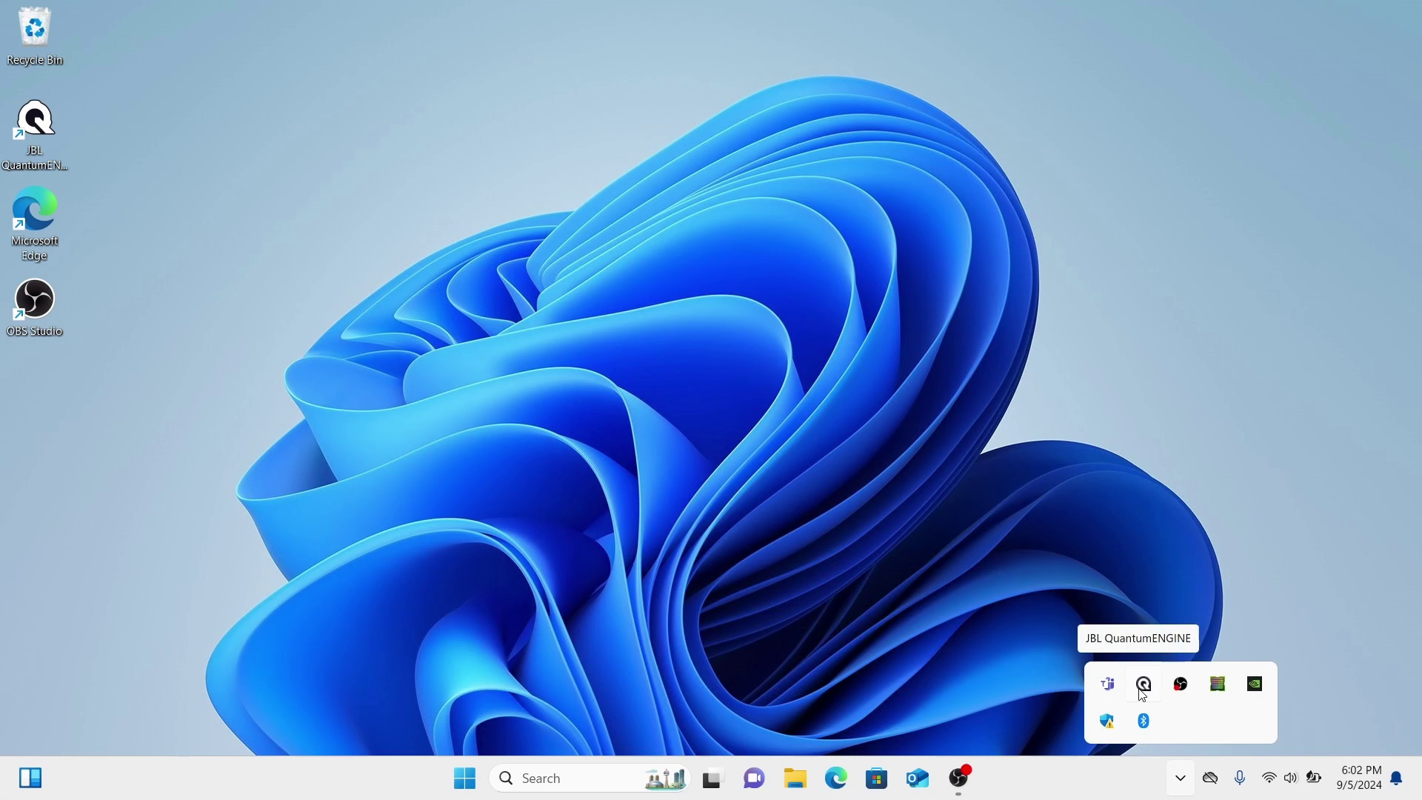
click(1141, 685)
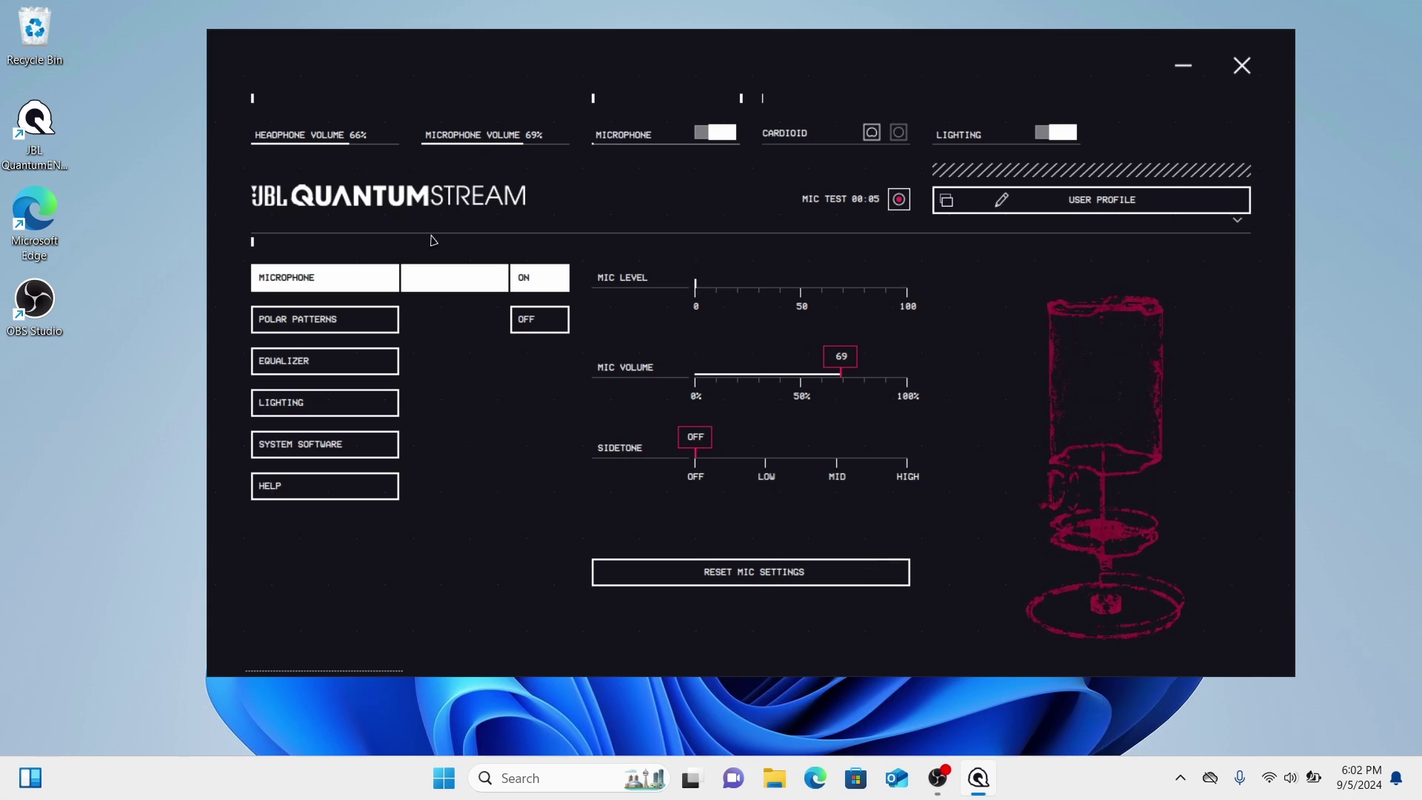
- Open the microphone equalizer and apply the Mic Boost preset after browsing the preset list
click(324, 371)
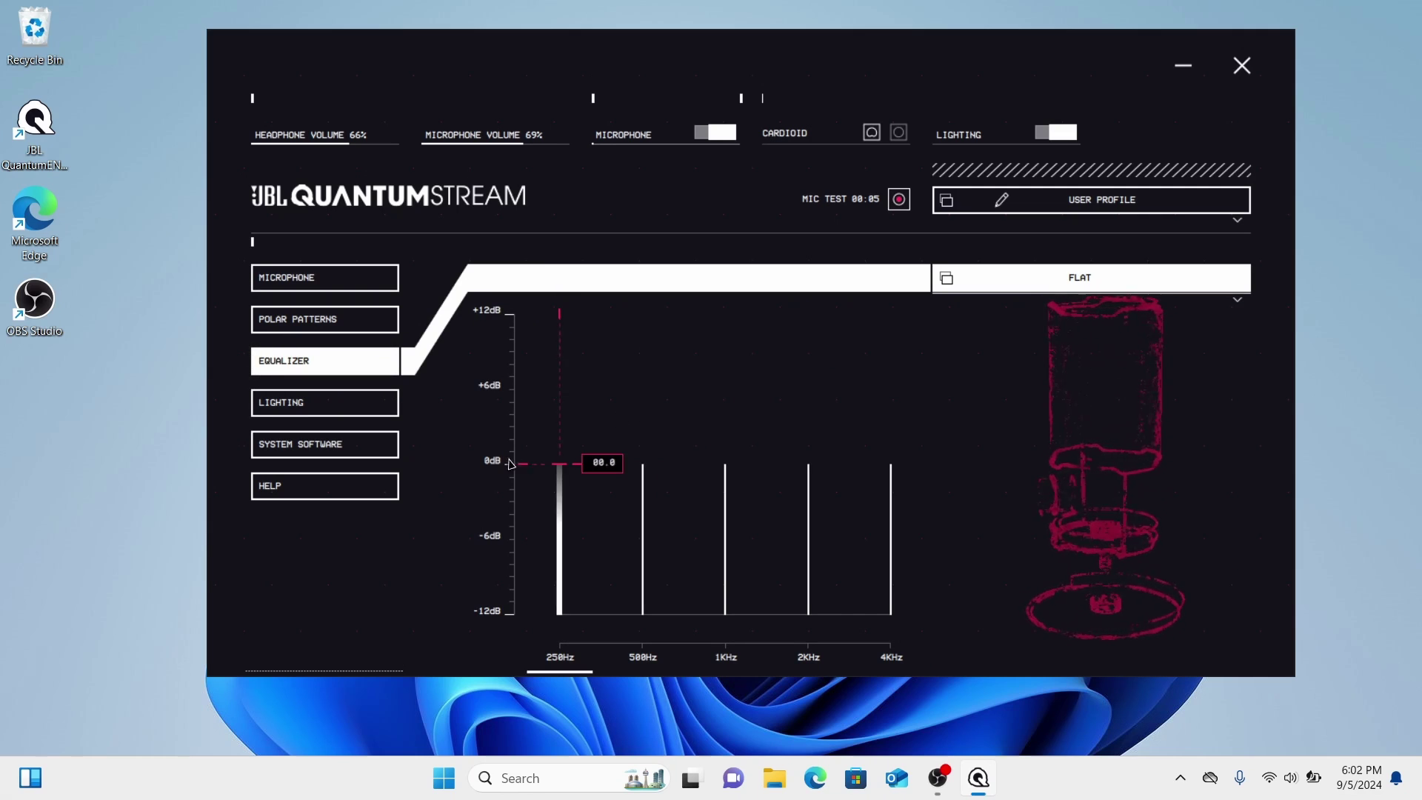
click(1080, 277)
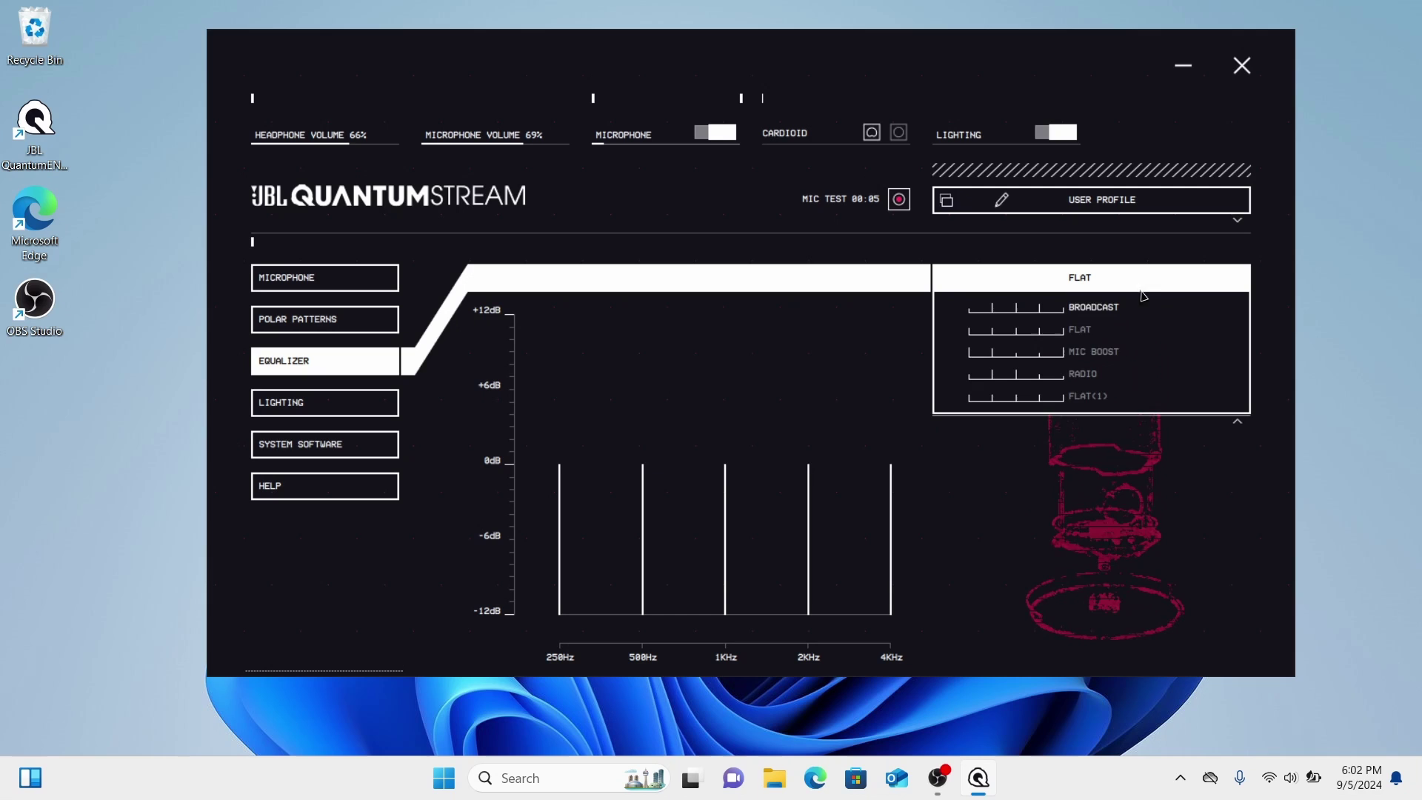
click(1096, 333)
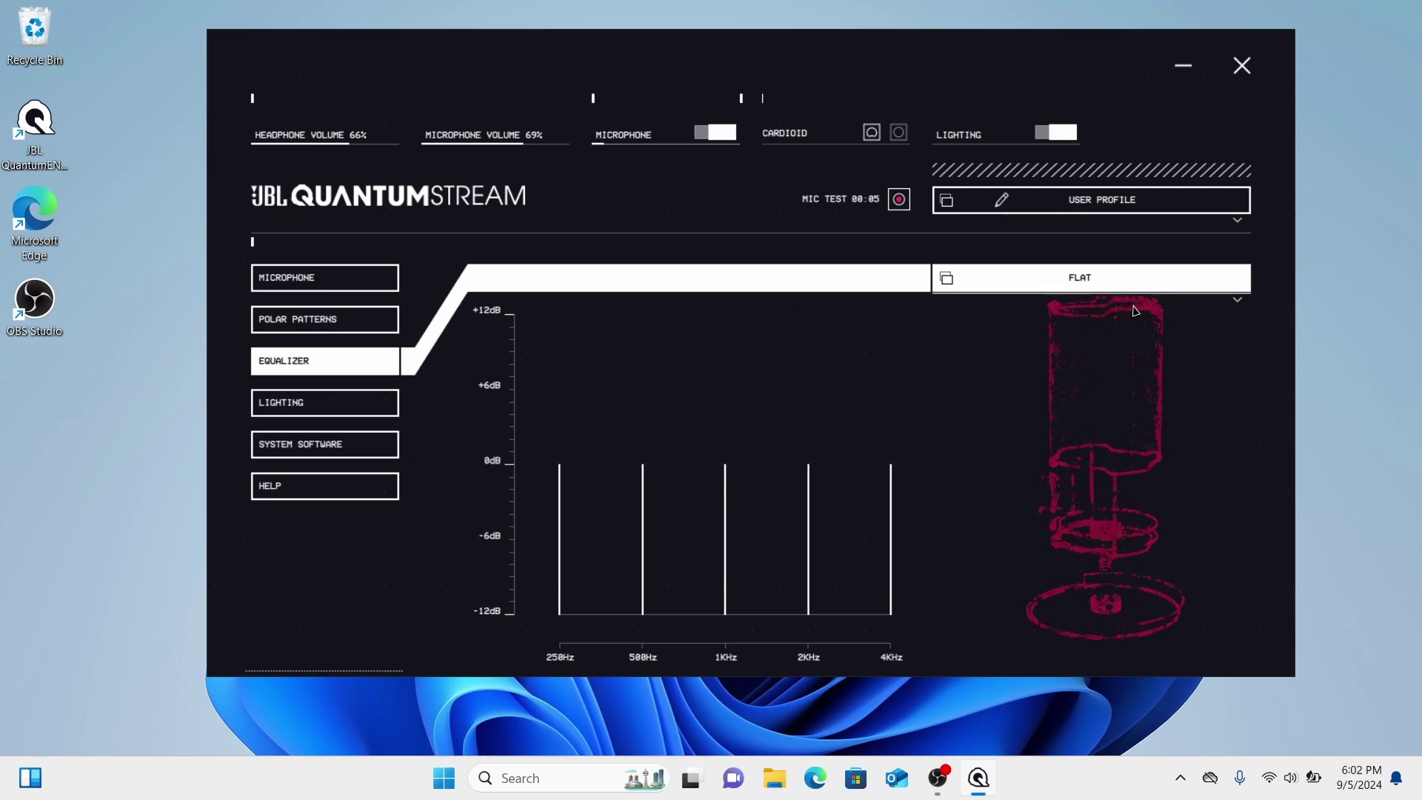
click(1156, 296)
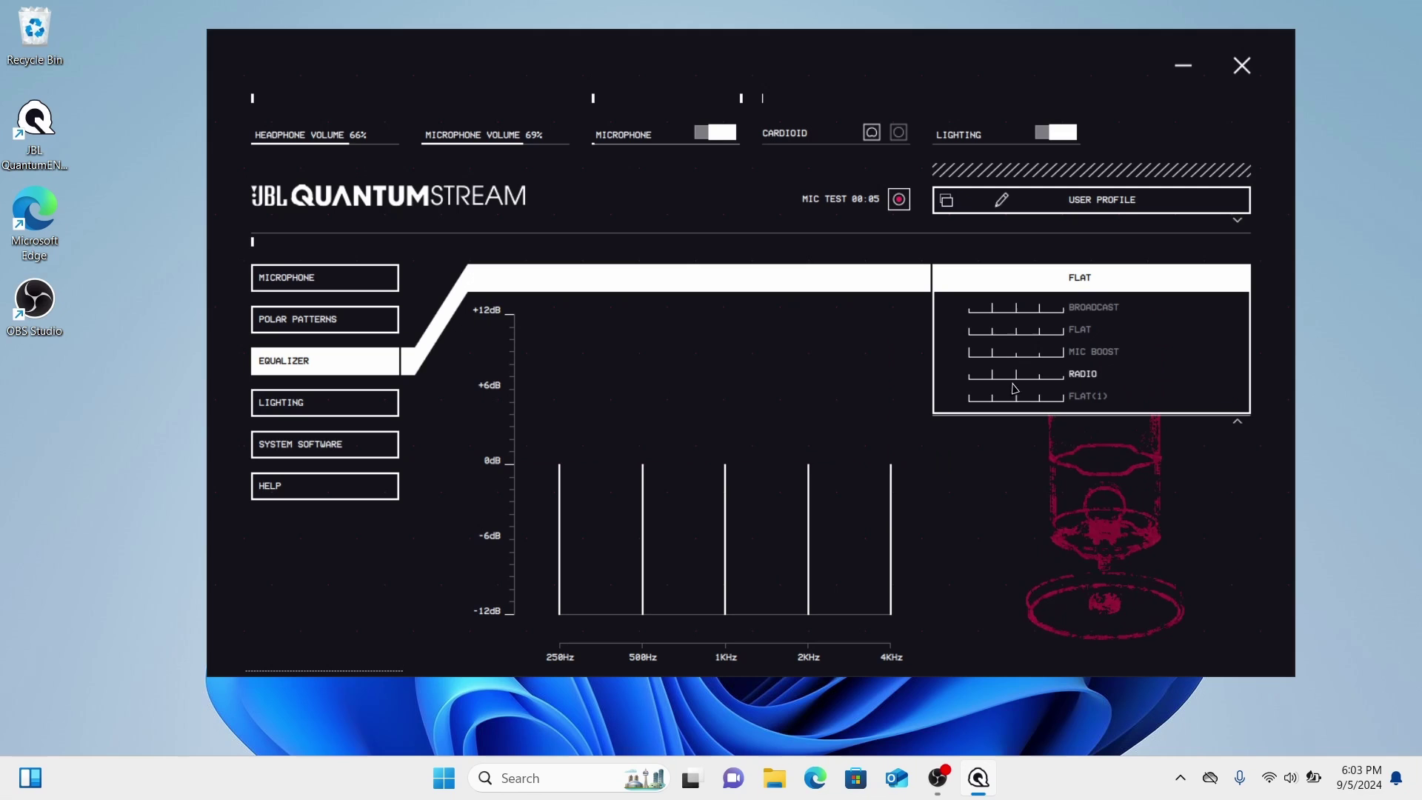
click(1115, 353)
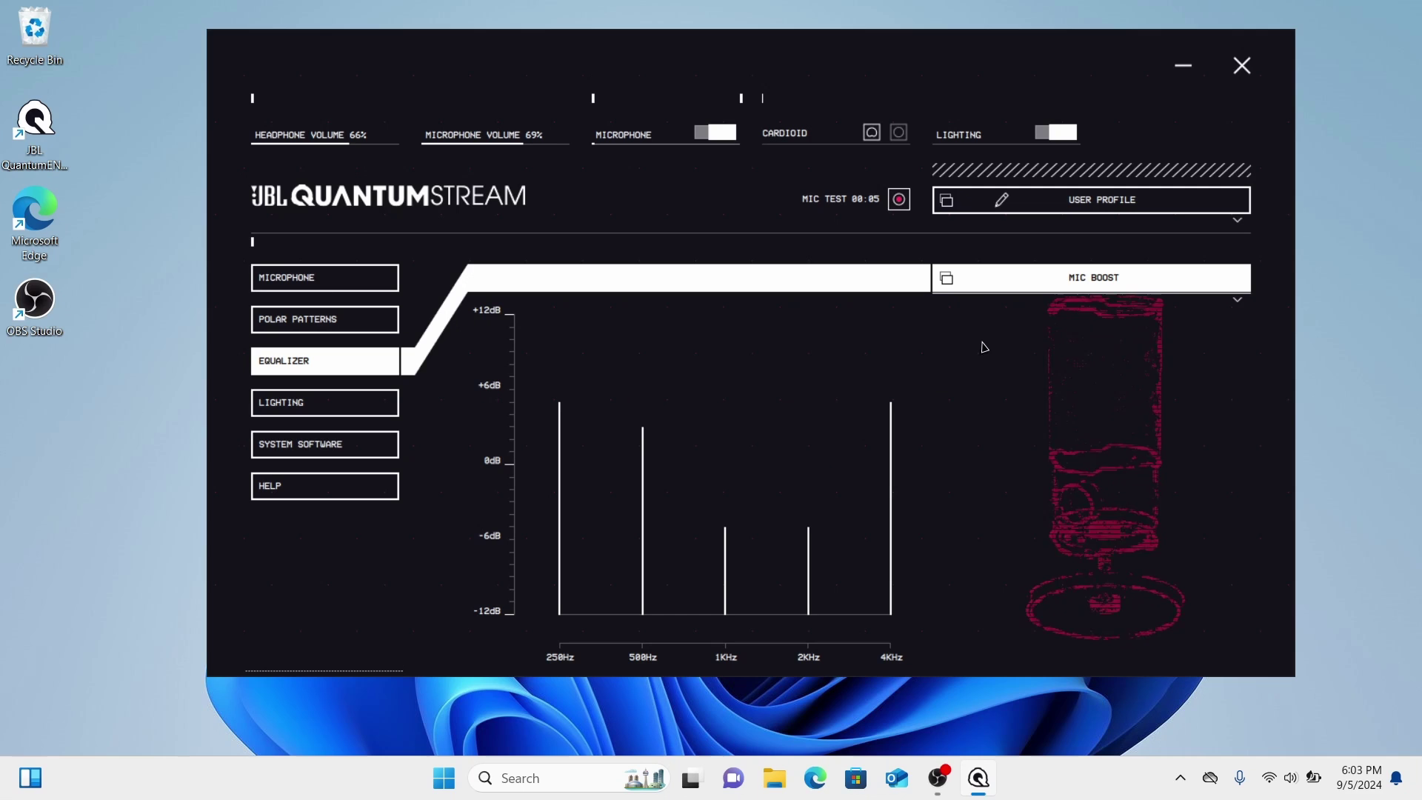
- Keep Mic Boost, revert its unsaved 4kHz change, and bring OBS Studio forward
click(1102, 285)
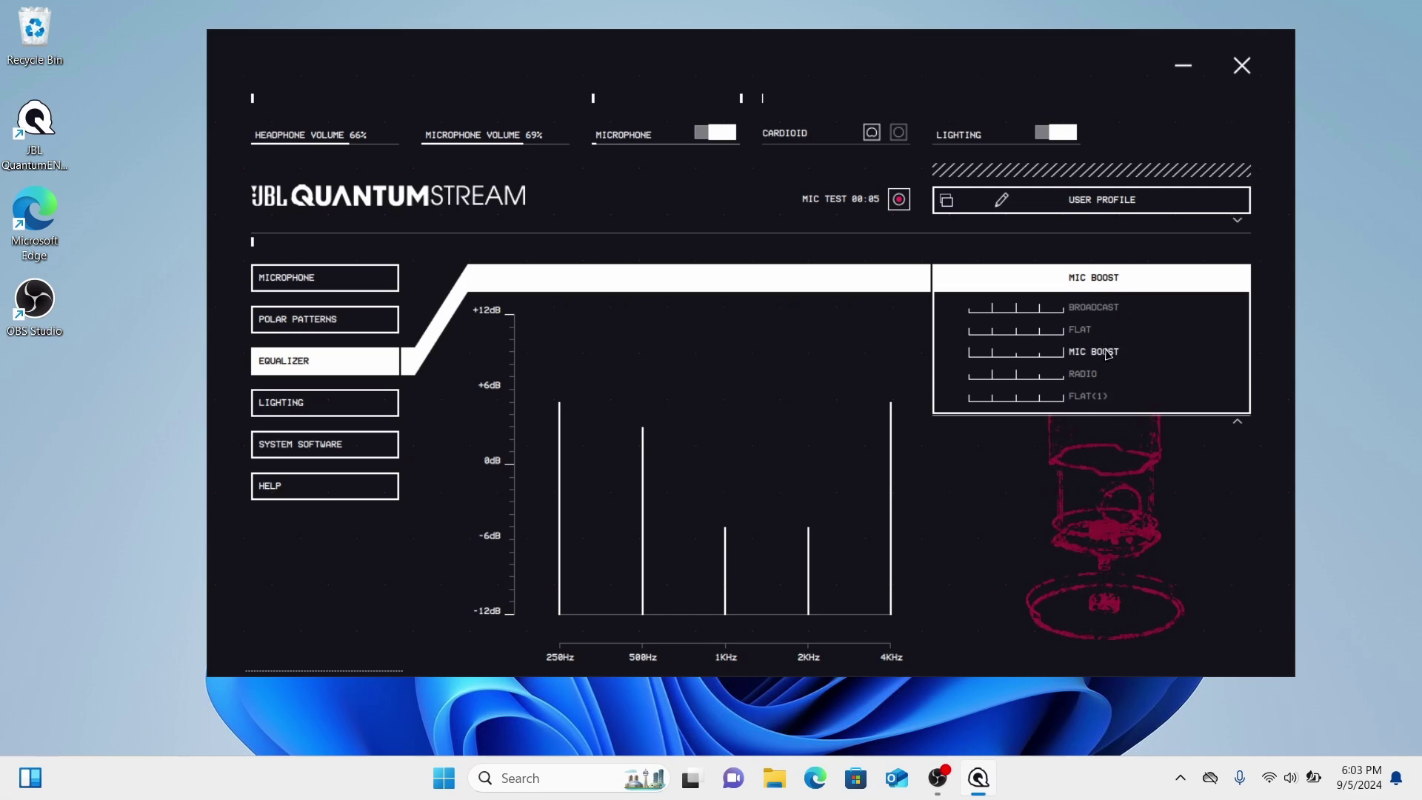
click(859, 340)
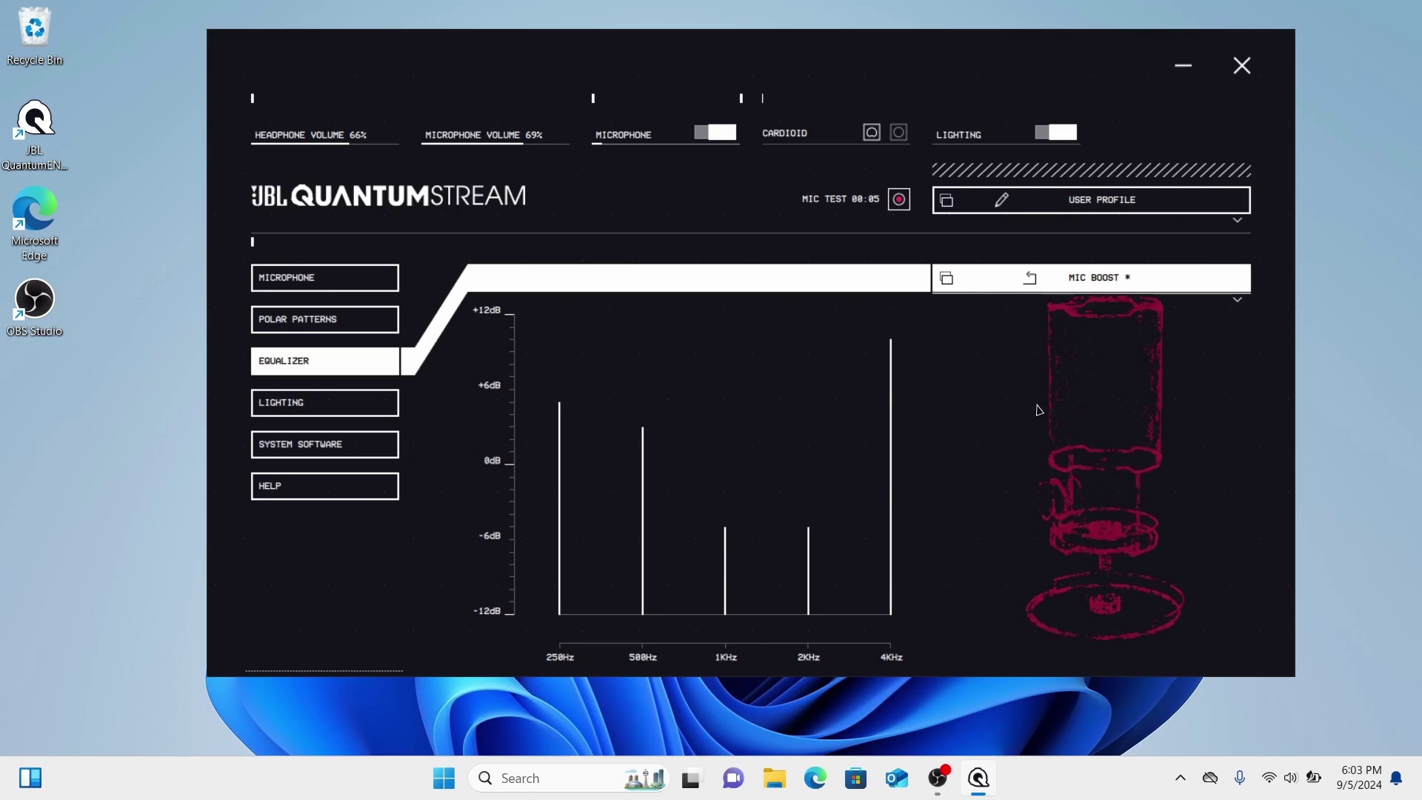
click(1031, 280)
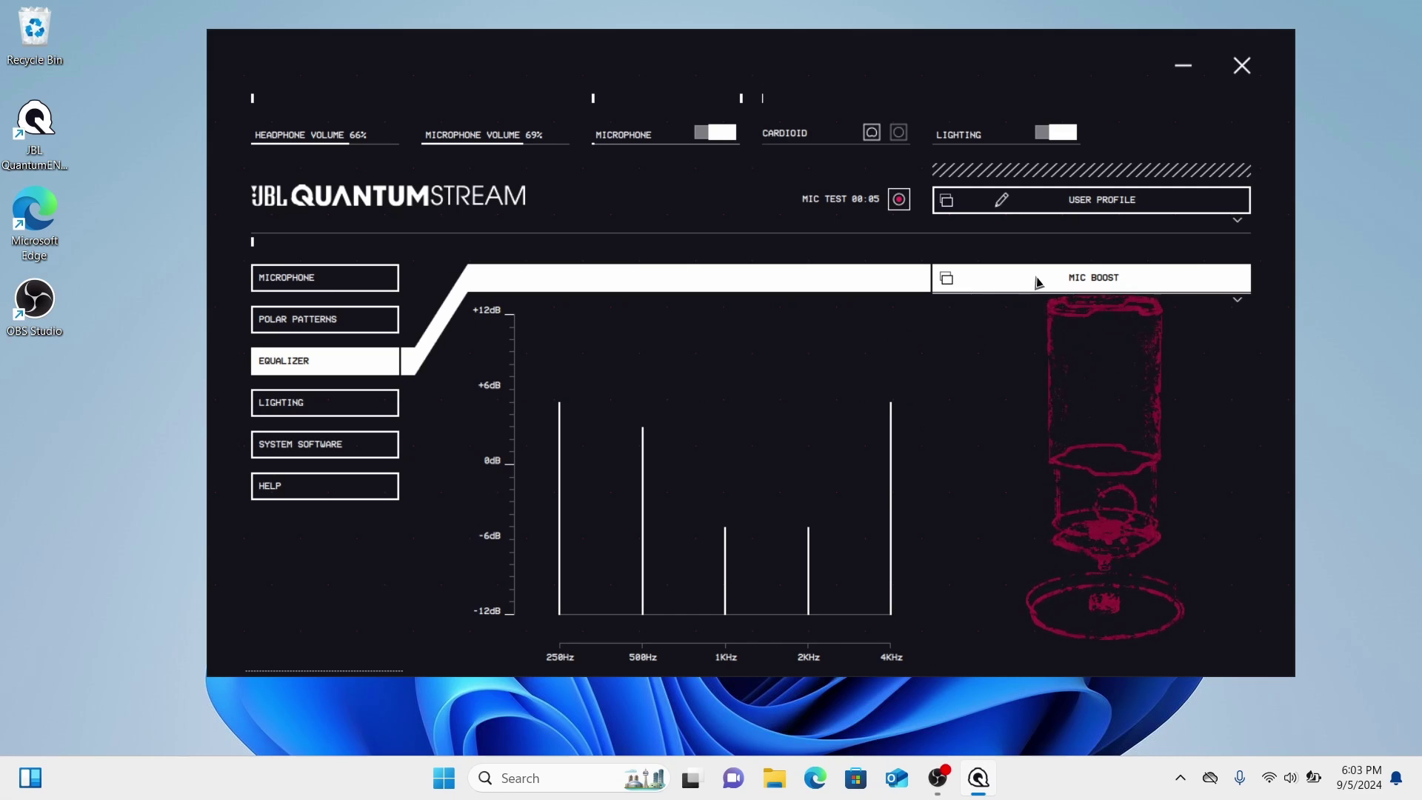
click(938, 778)
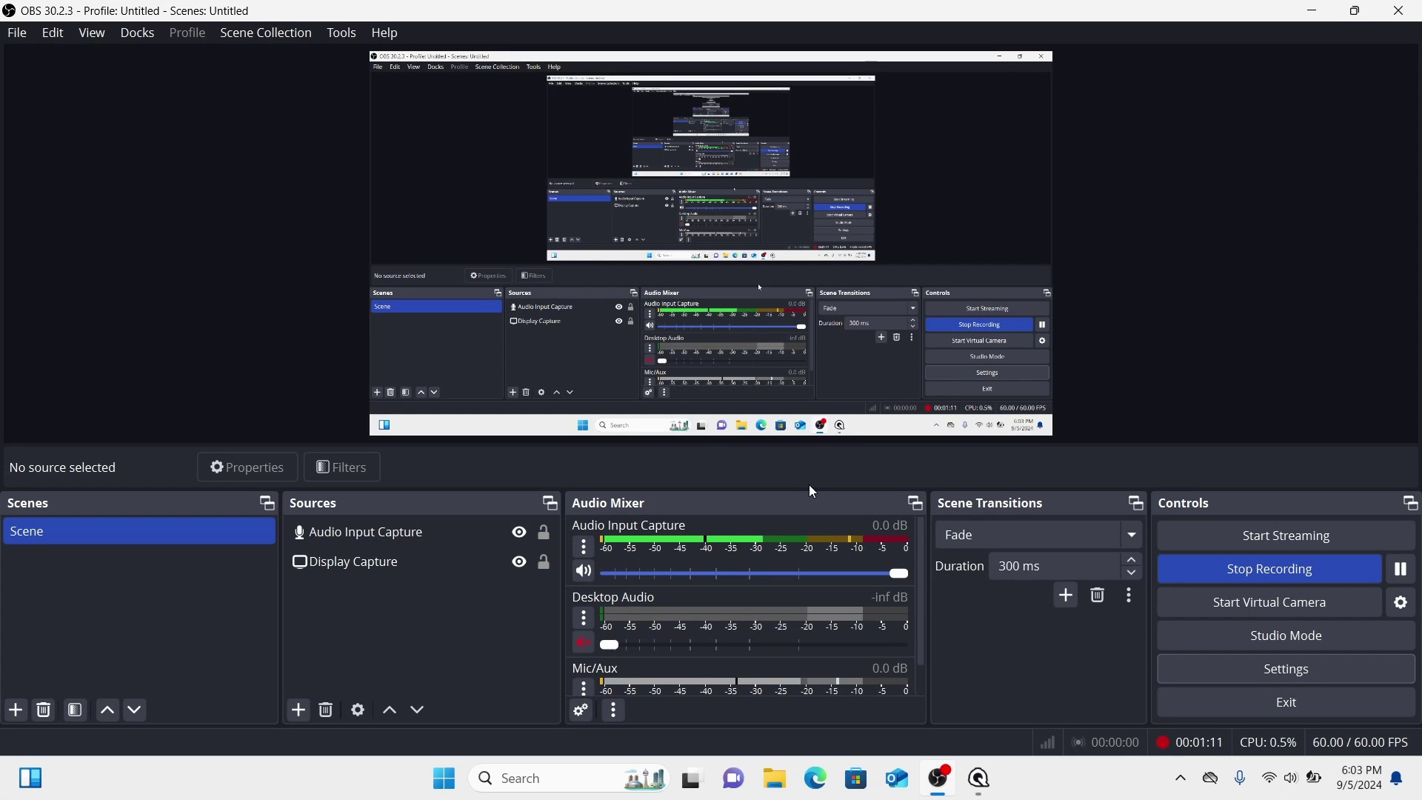
- Set the Audio Input Capture device to Microphone (2- JBL Quantum Stream) and recheck its properties
click(426, 530)
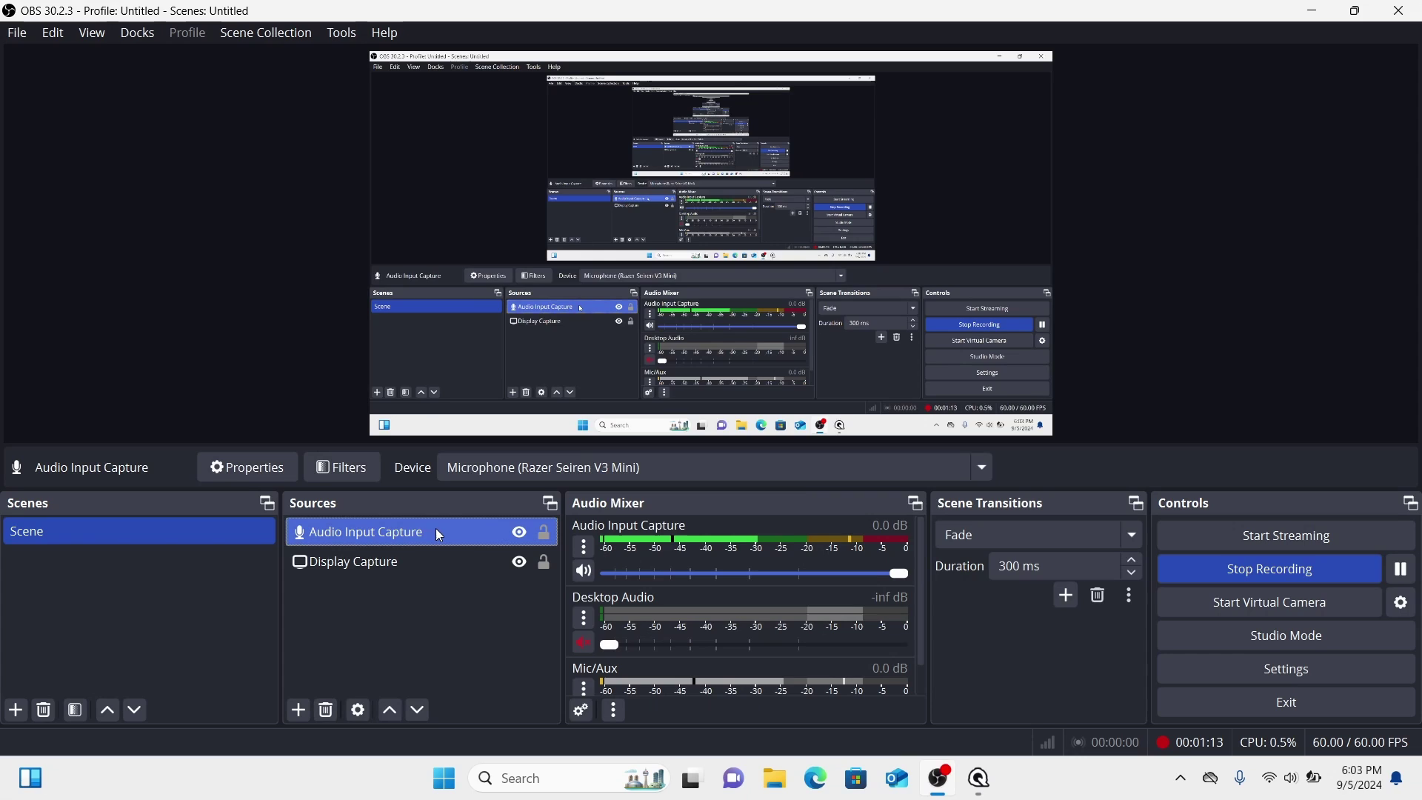
double_click(436, 532)
click(751, 148)
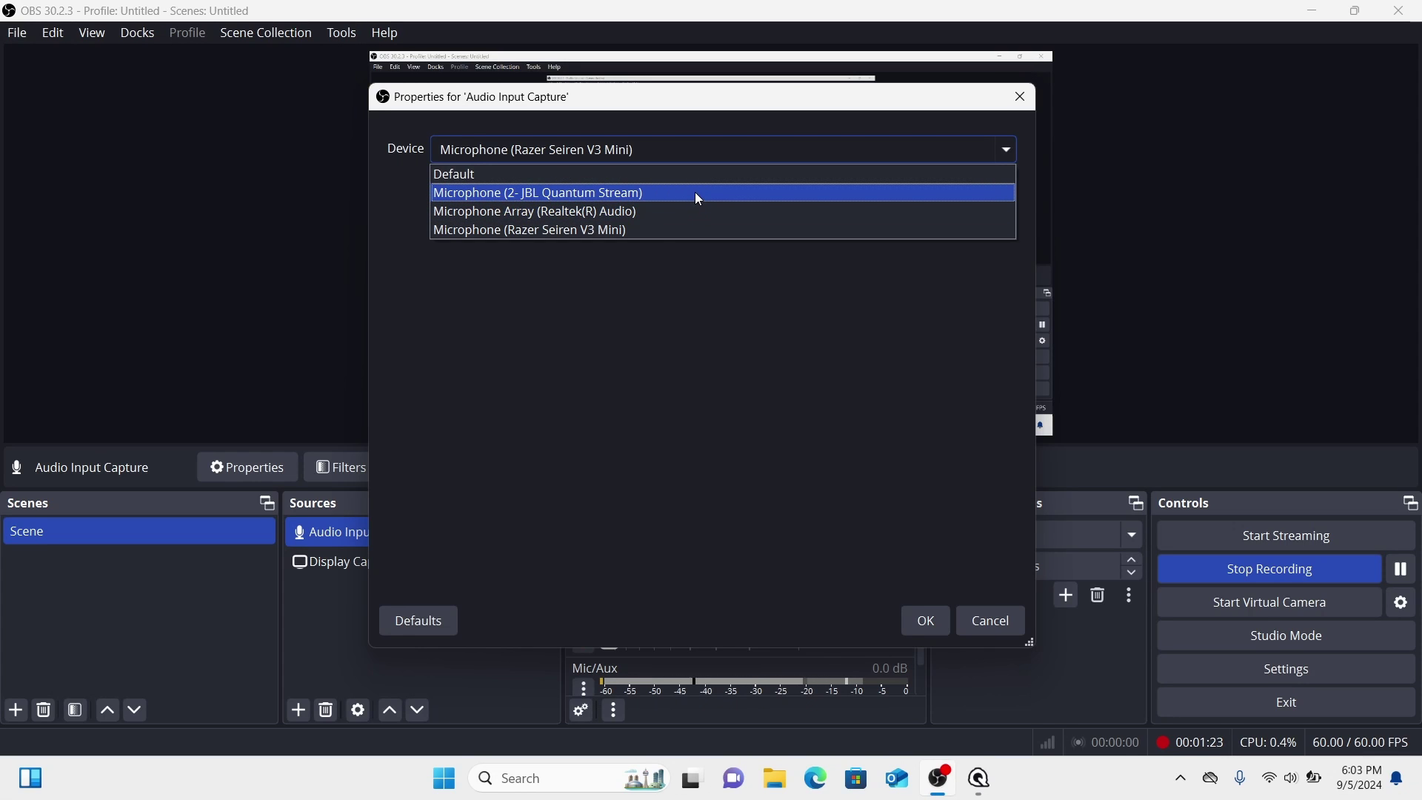
click(697, 193)
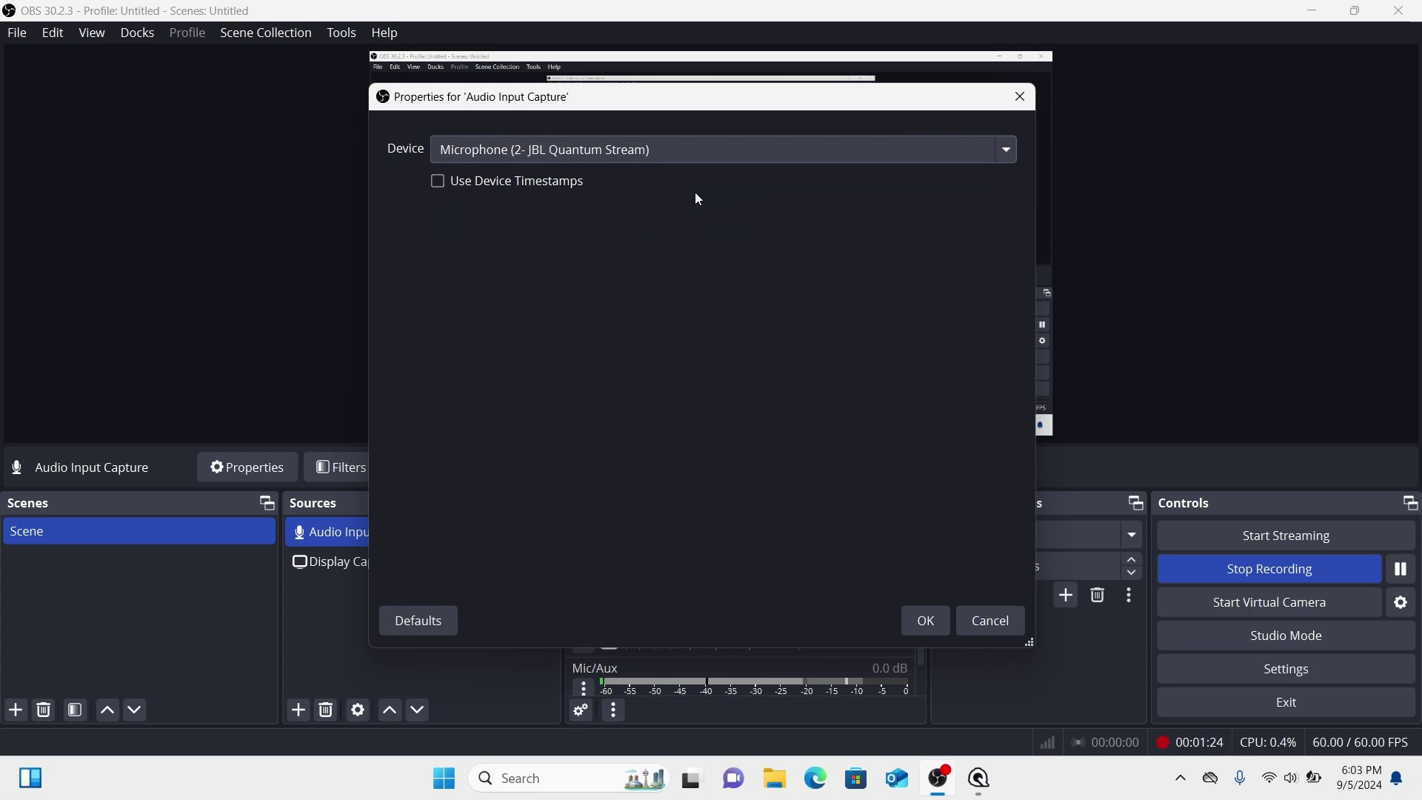
click(925, 630)
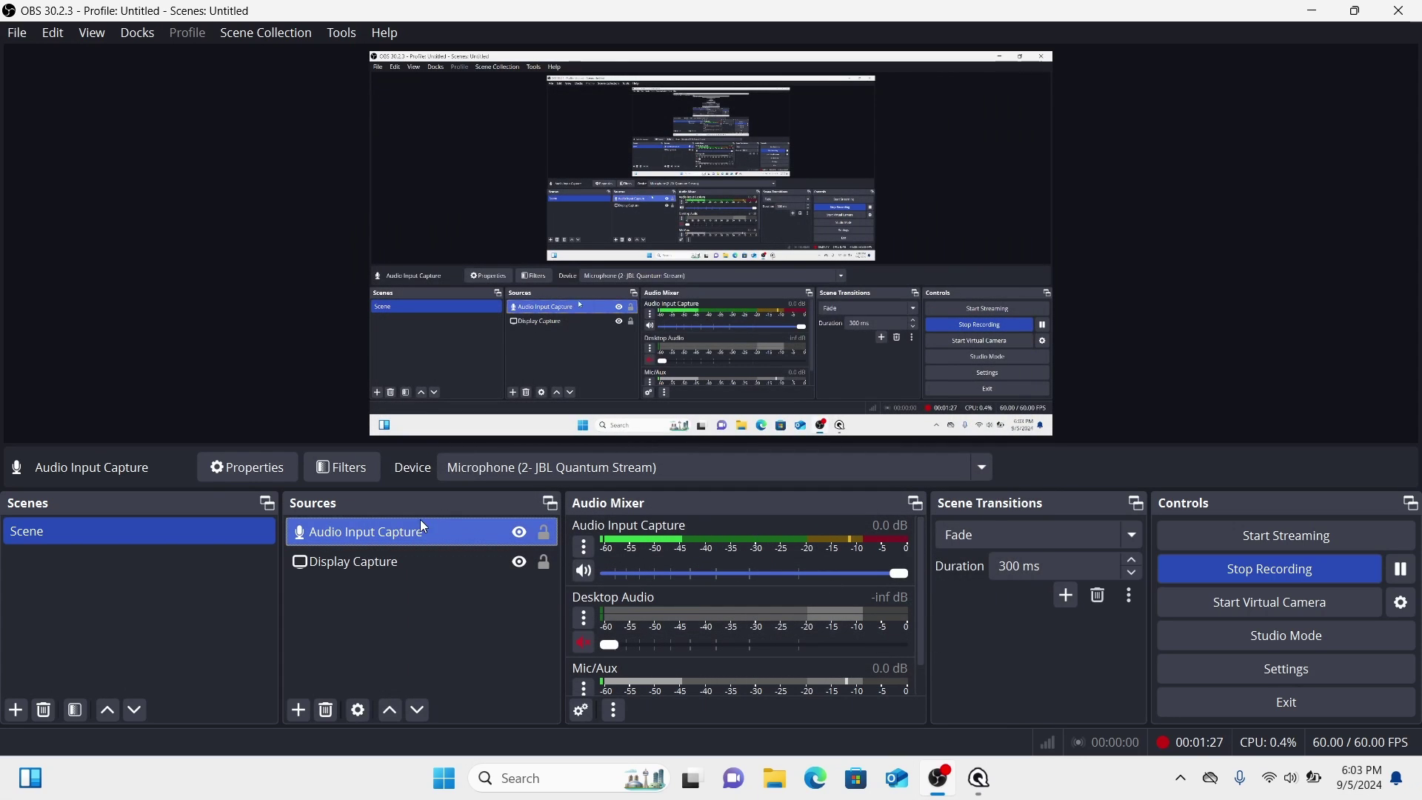
double_click(417, 529)
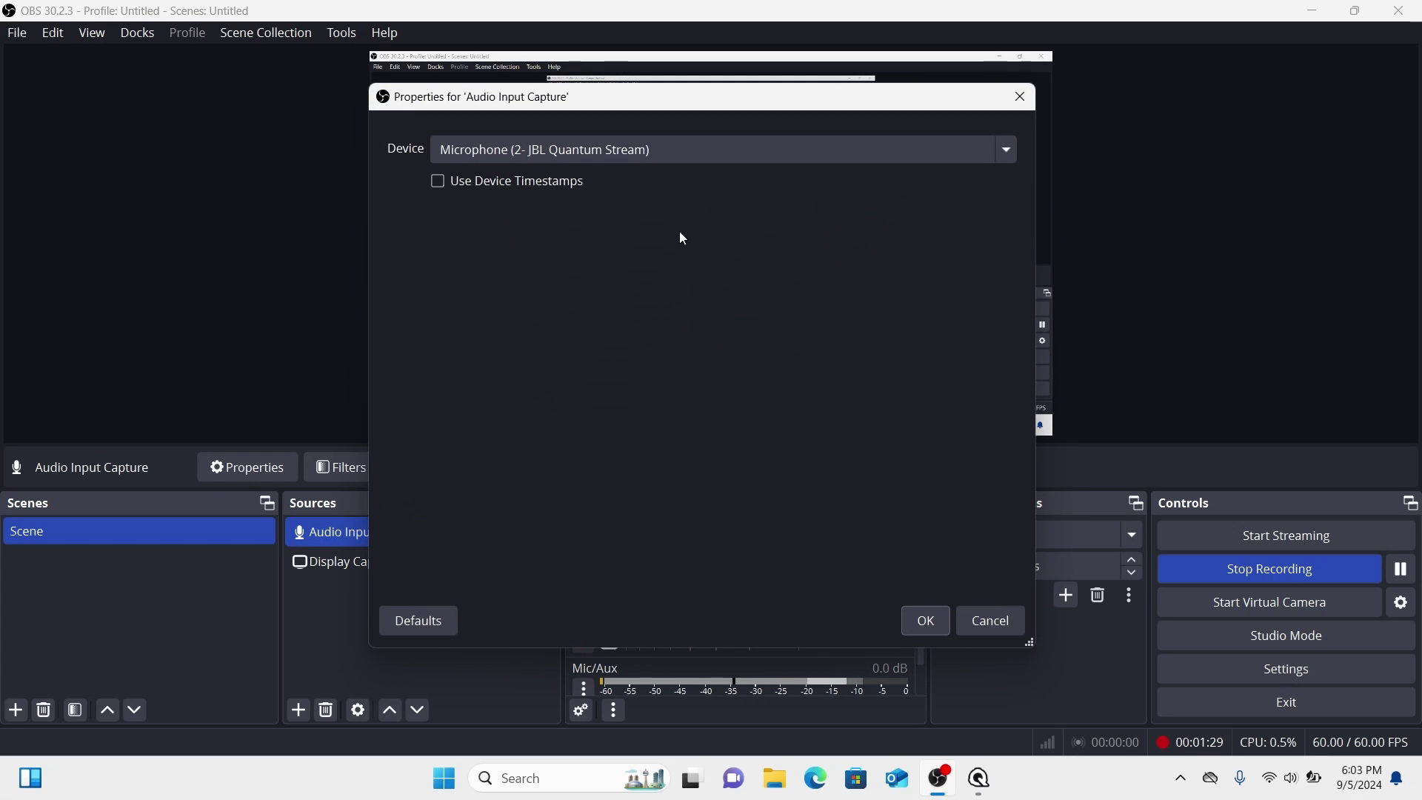
click(937, 626)
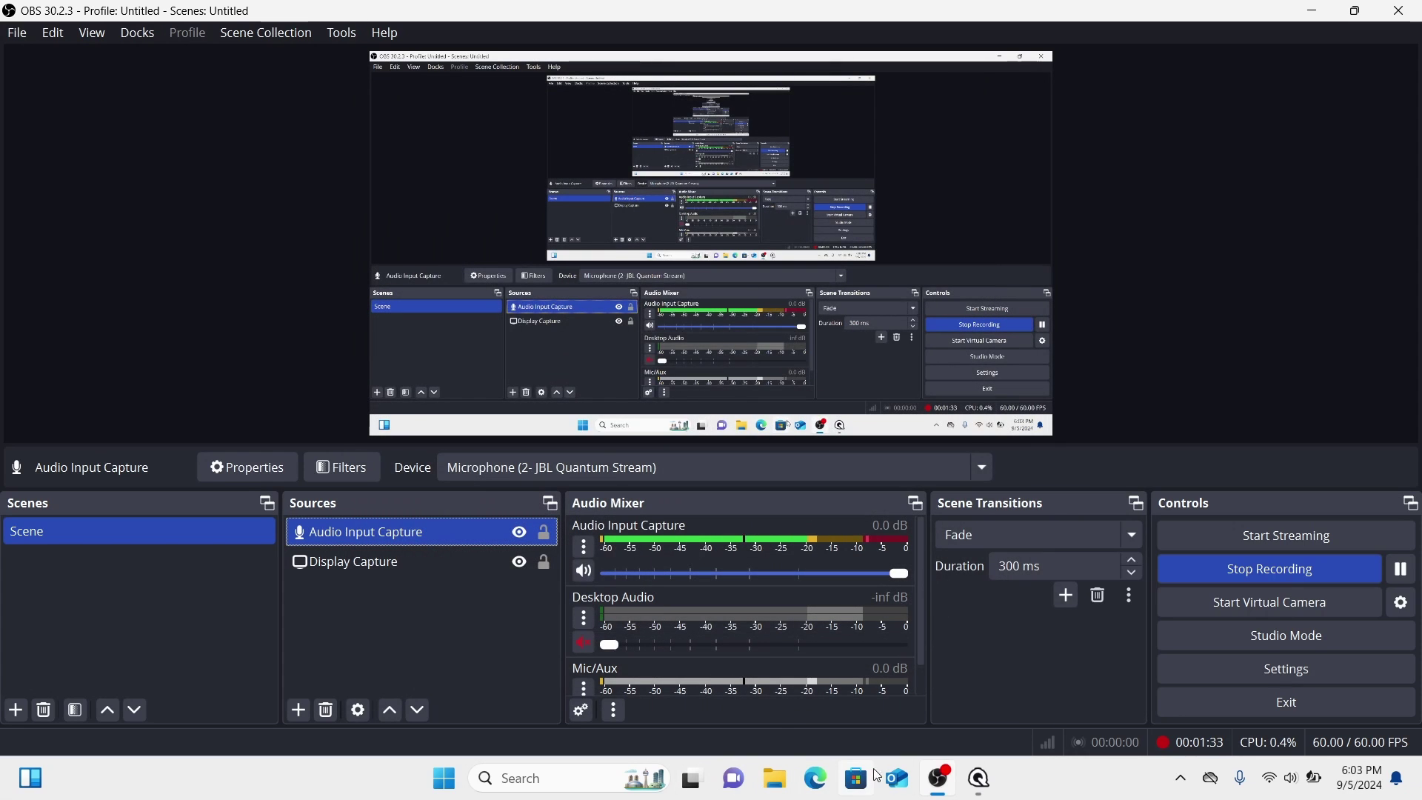
- Back in JBL QuantumENGINE, try the Flat(1) and Radio equalizer presets
click(977, 779)
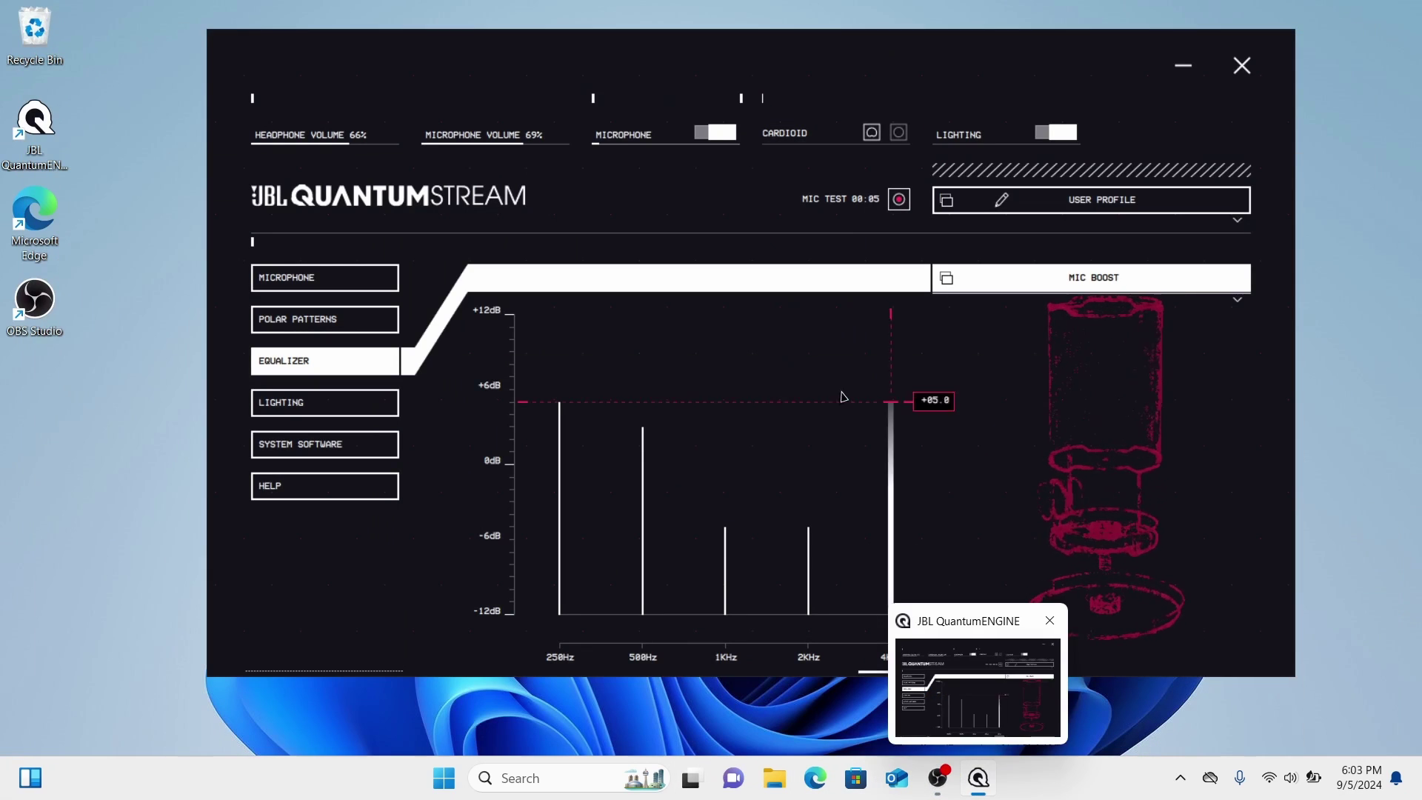
click(1107, 279)
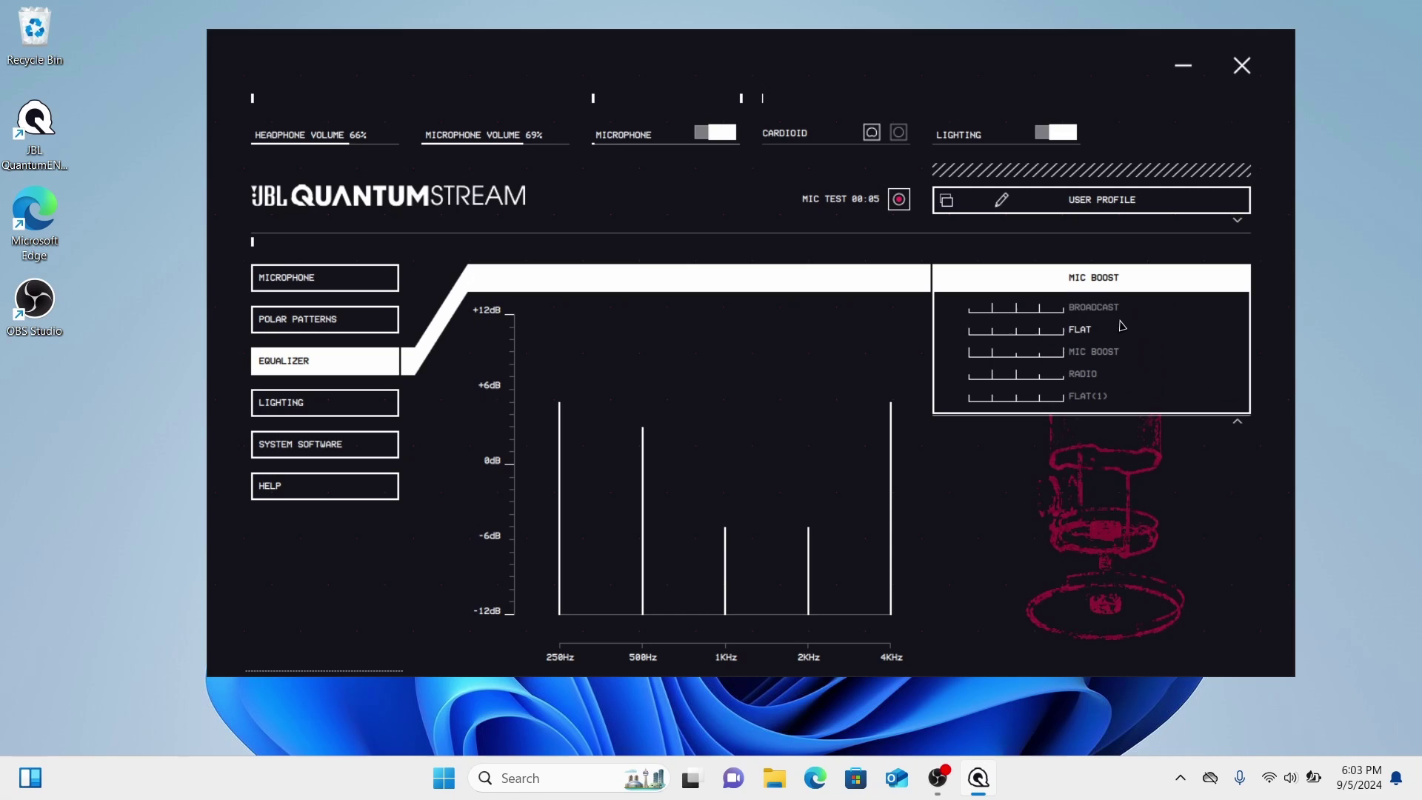
click(1087, 397)
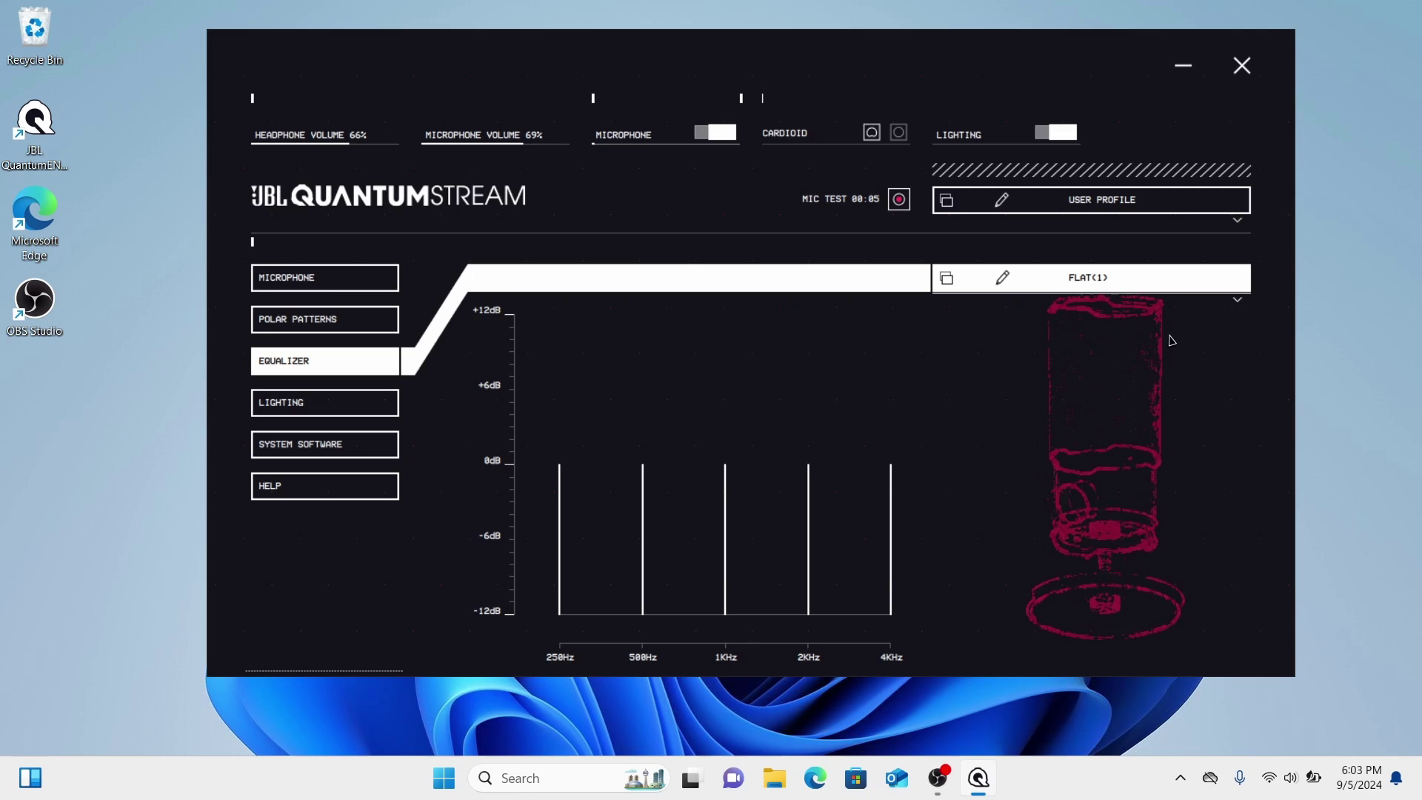
click(1155, 279)
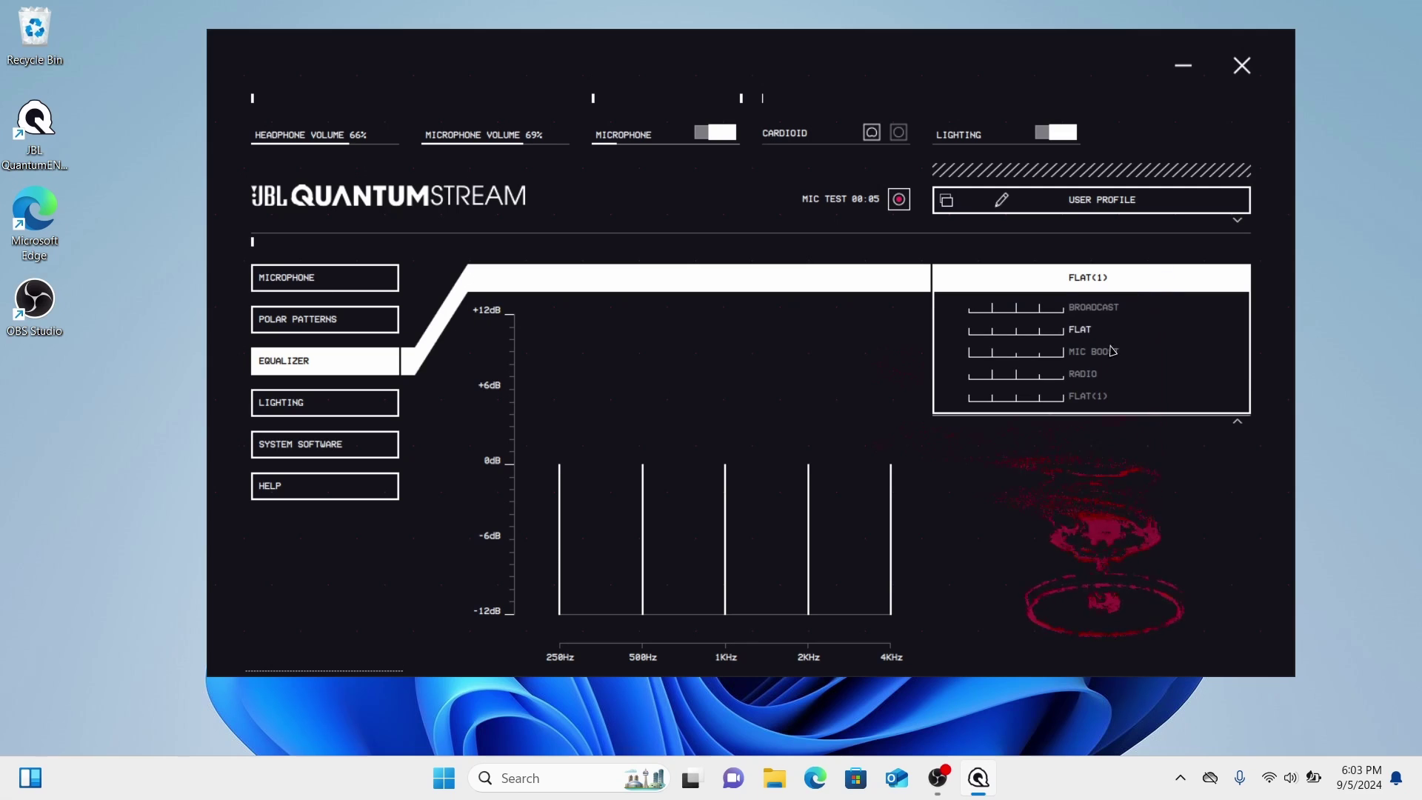
click(1084, 378)
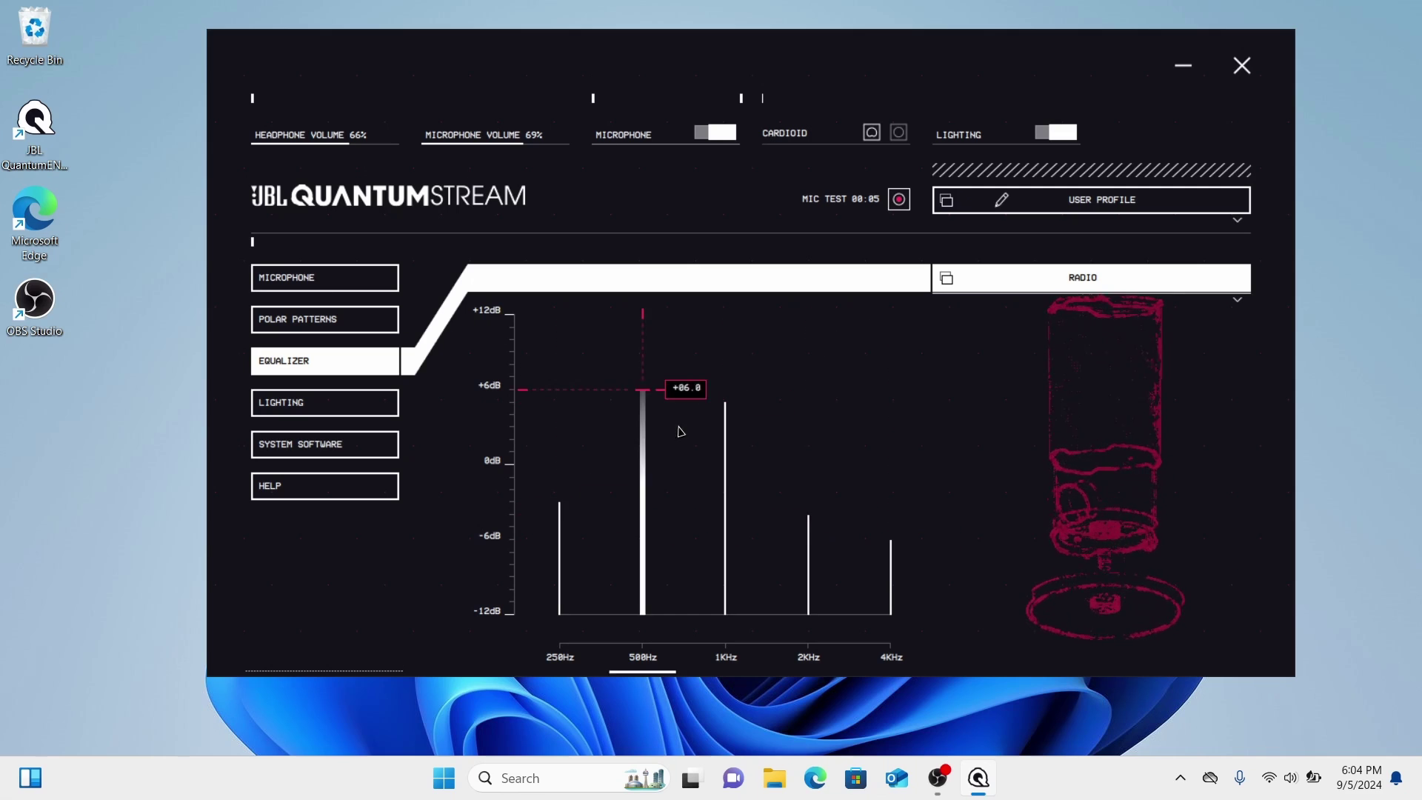
- Try the Mic Boost equalizer preset, then apply the Broadcast preset
mouse_move(890, 578)
click(1109, 280)
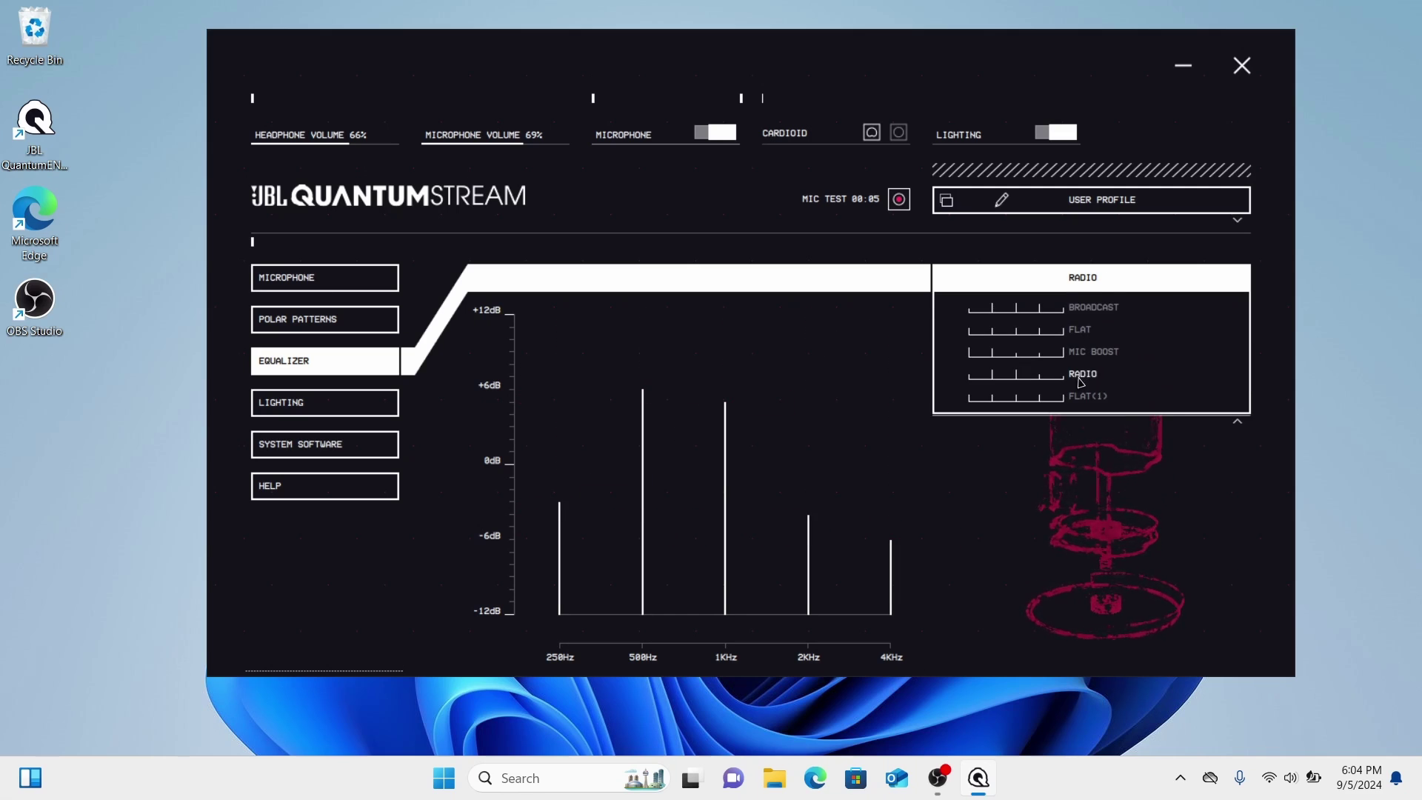
click(1114, 353)
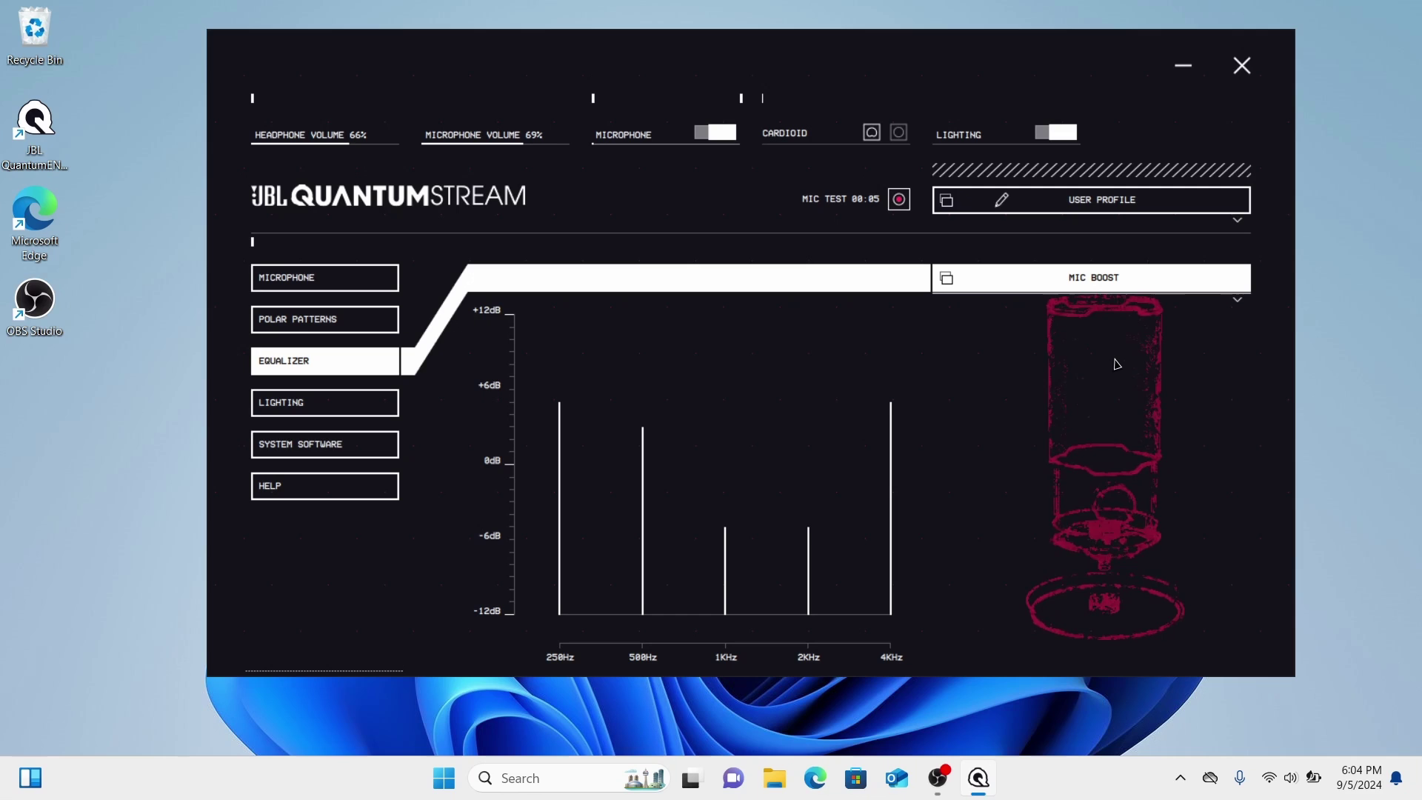
click(1101, 276)
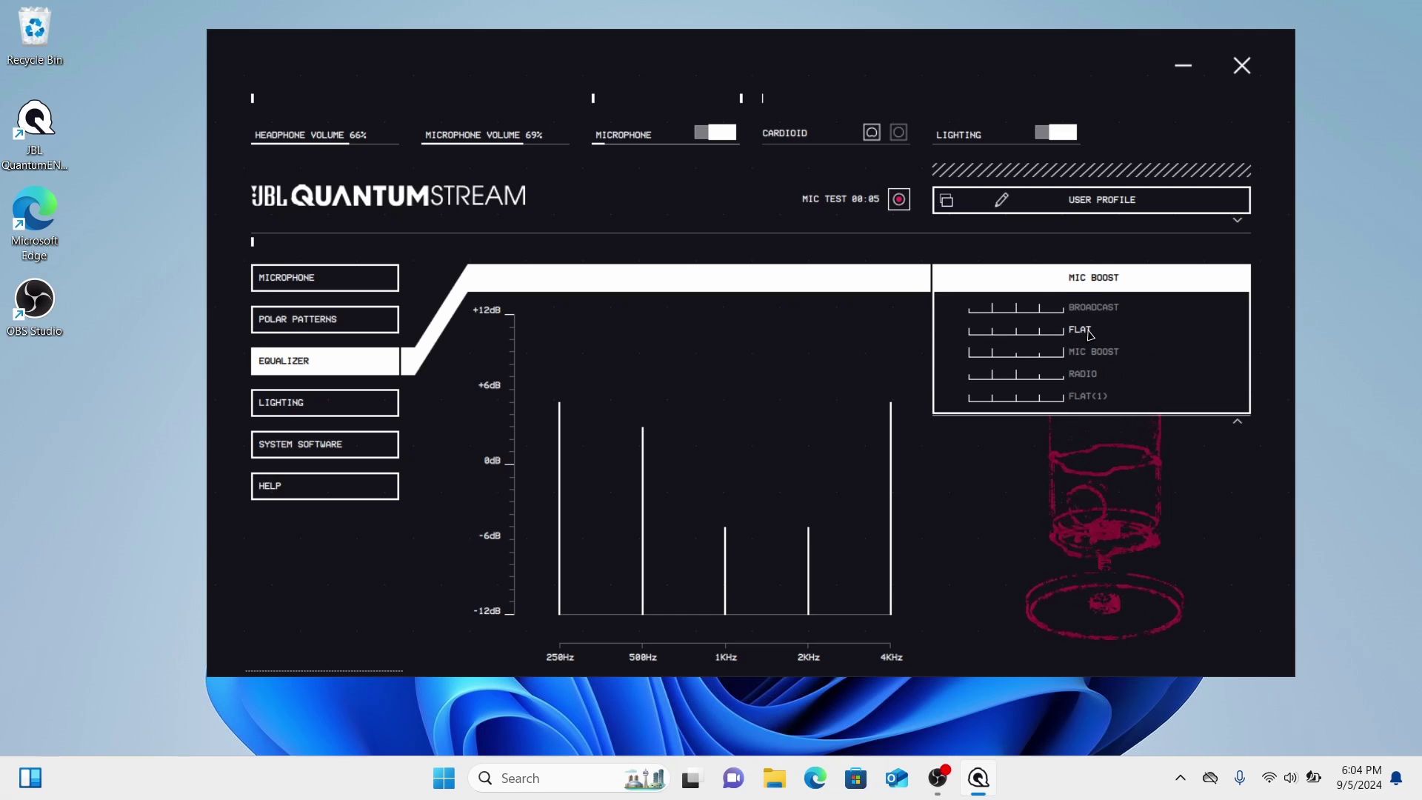
click(1096, 310)
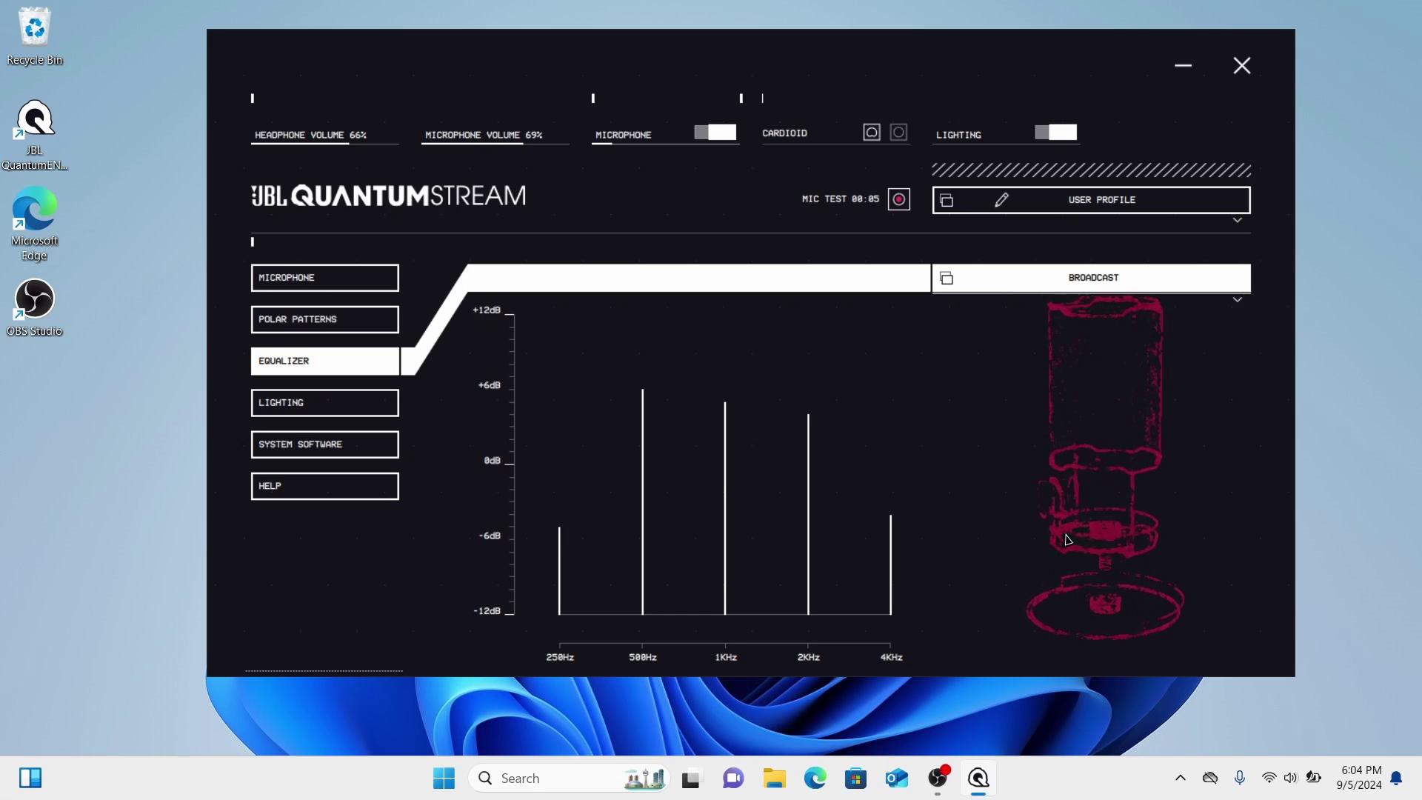
click(1088, 293)
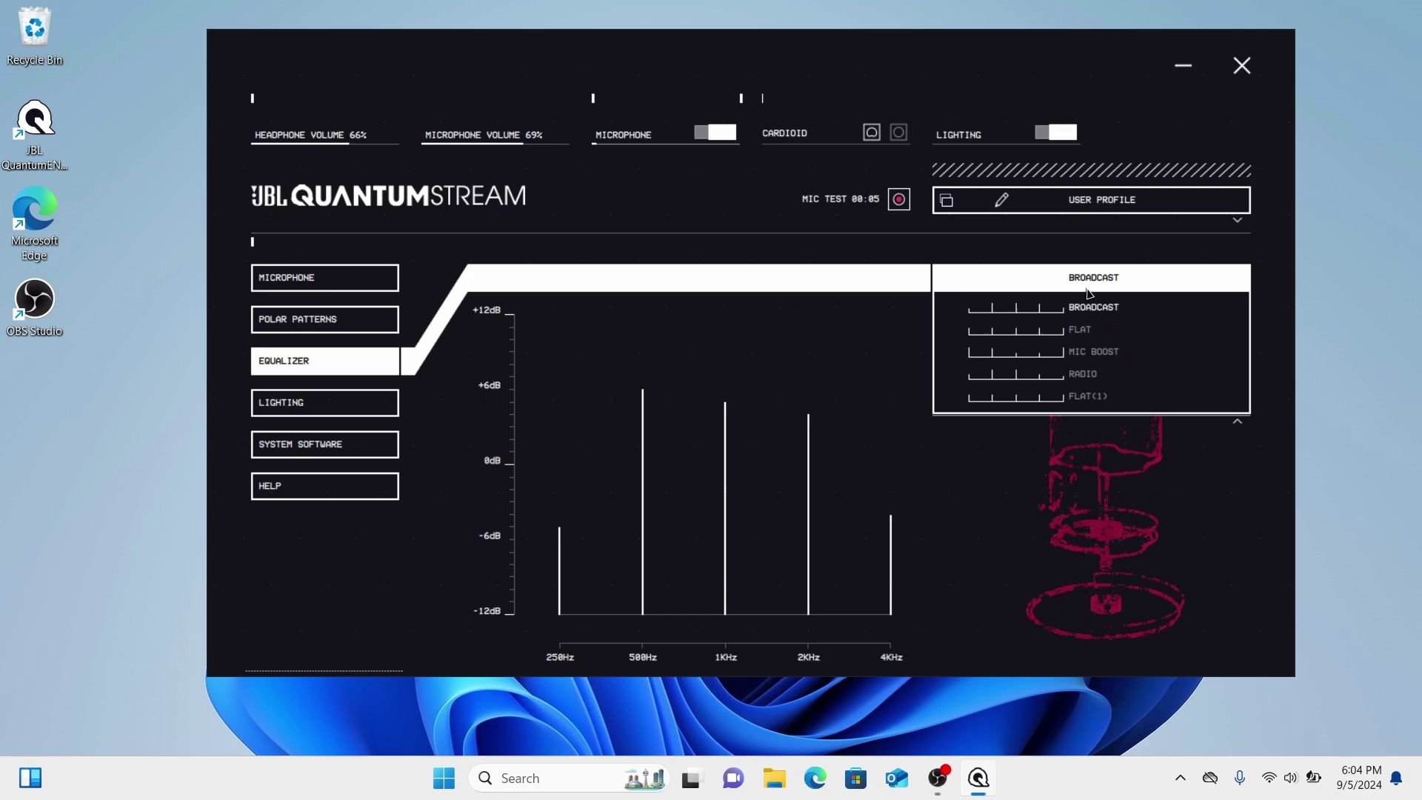
mouse_move(1088, 395)
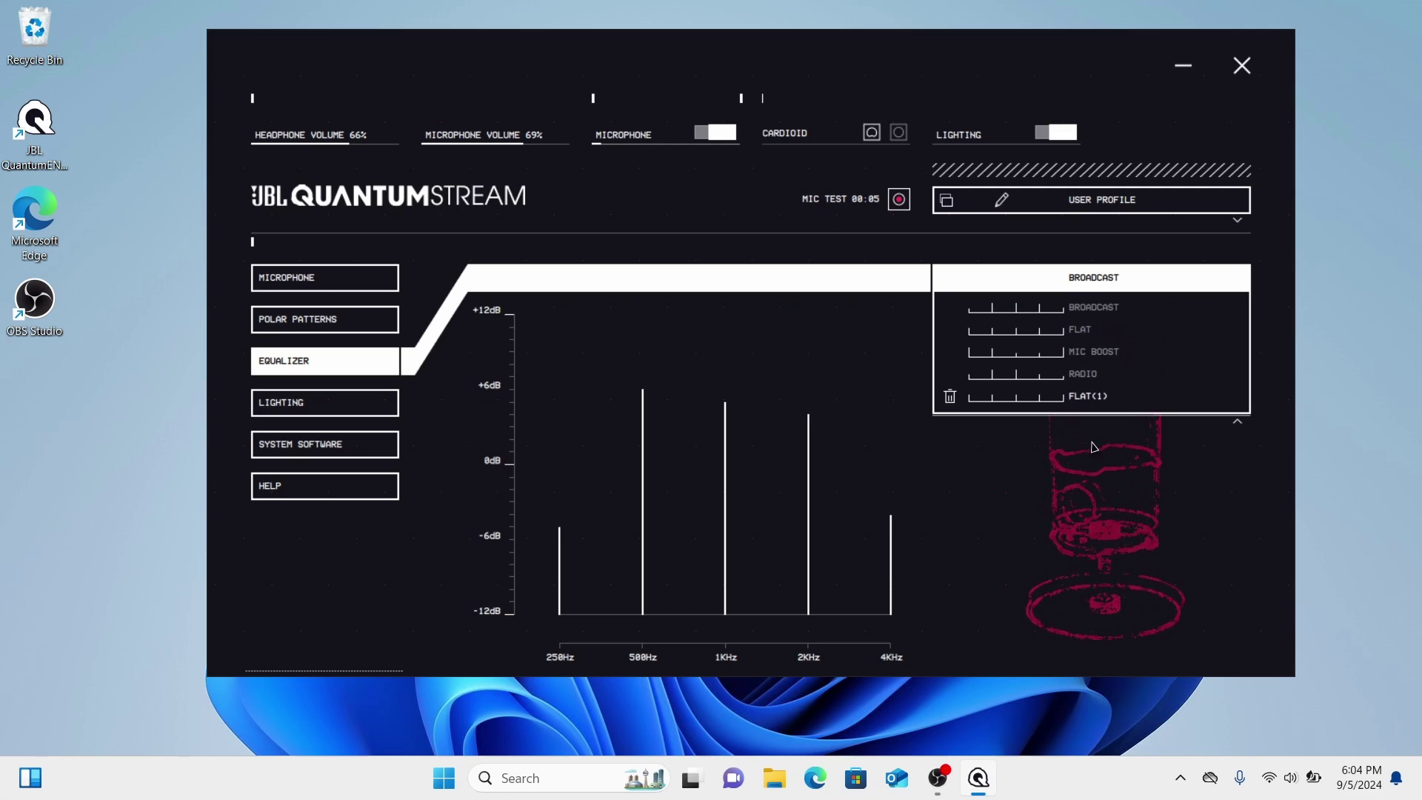
click(1240, 481)
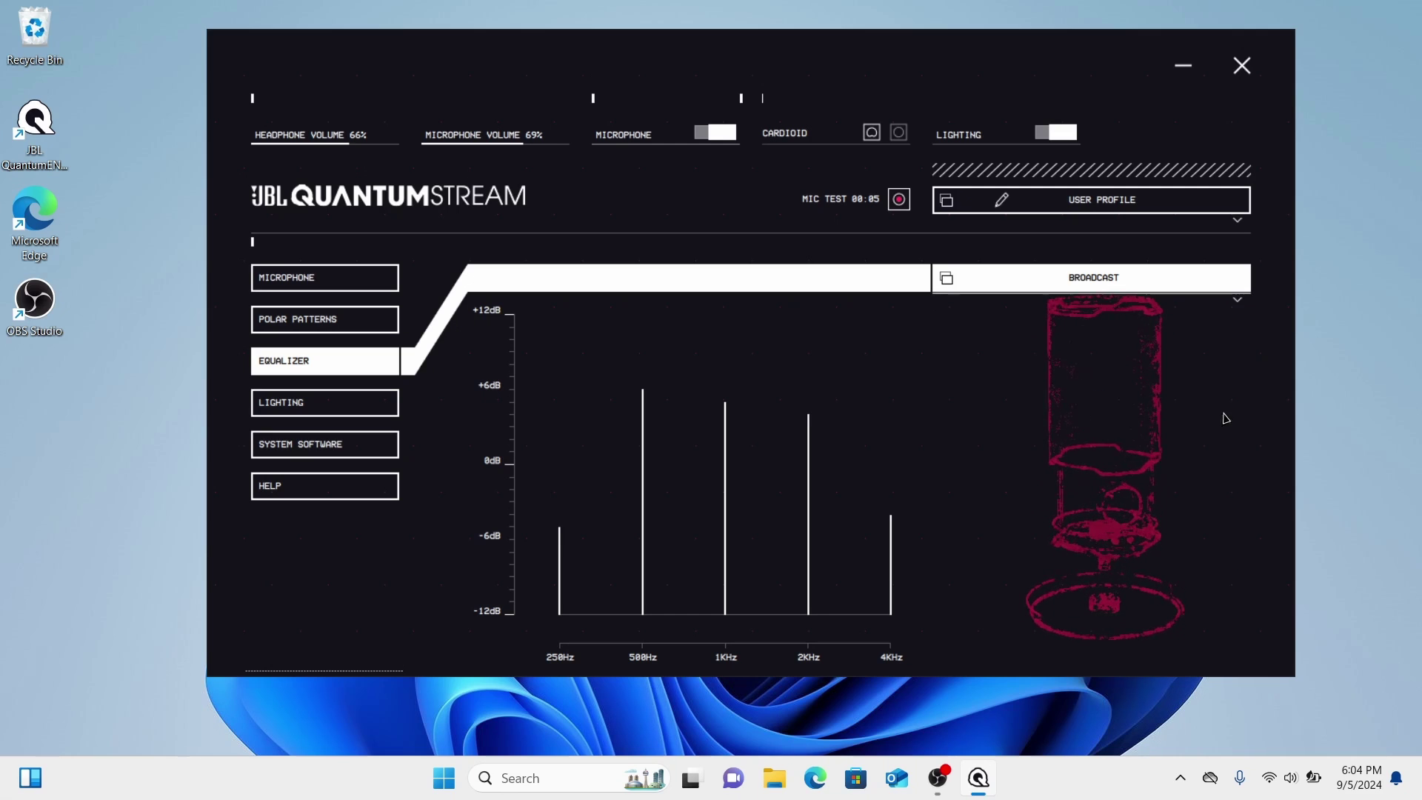
click(1117, 201)
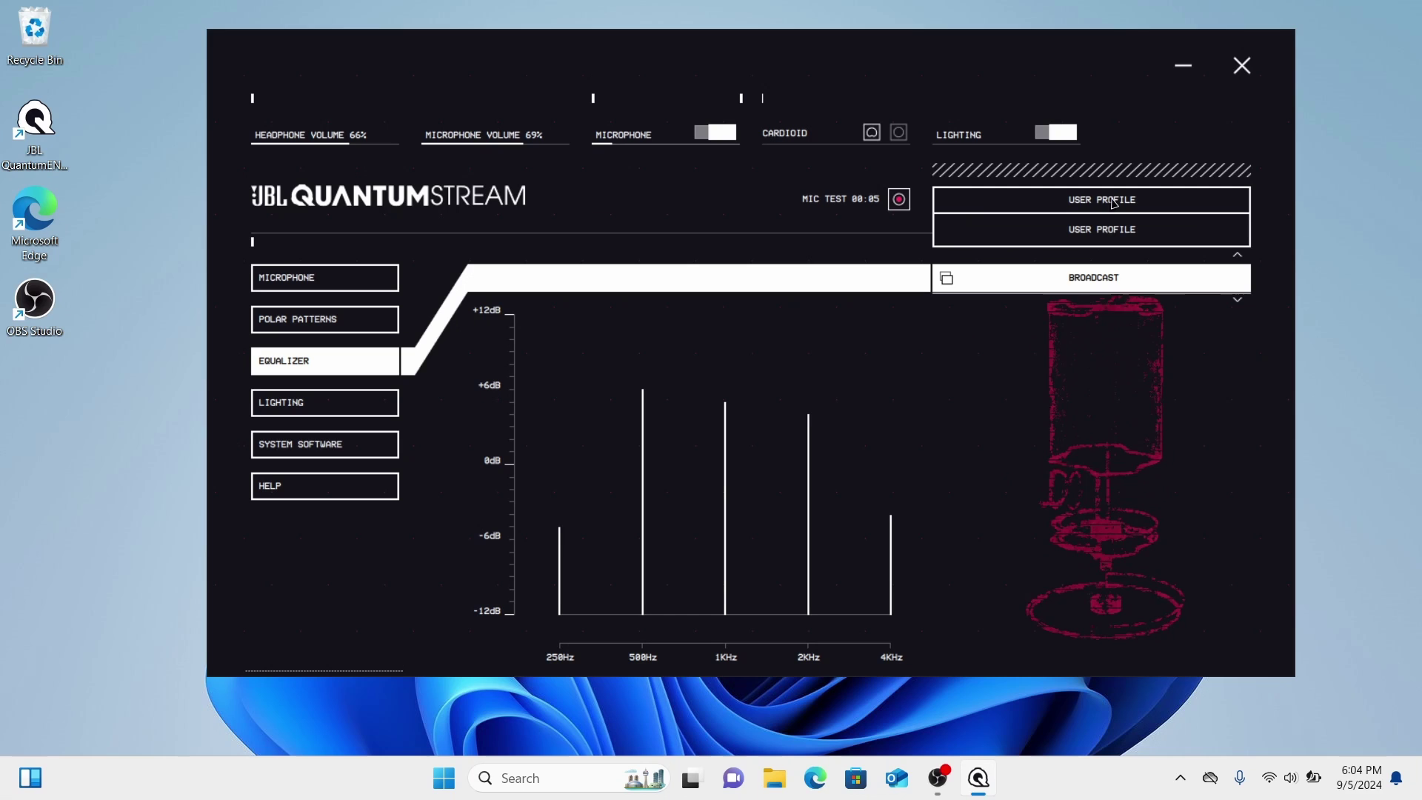
click(1185, 177)
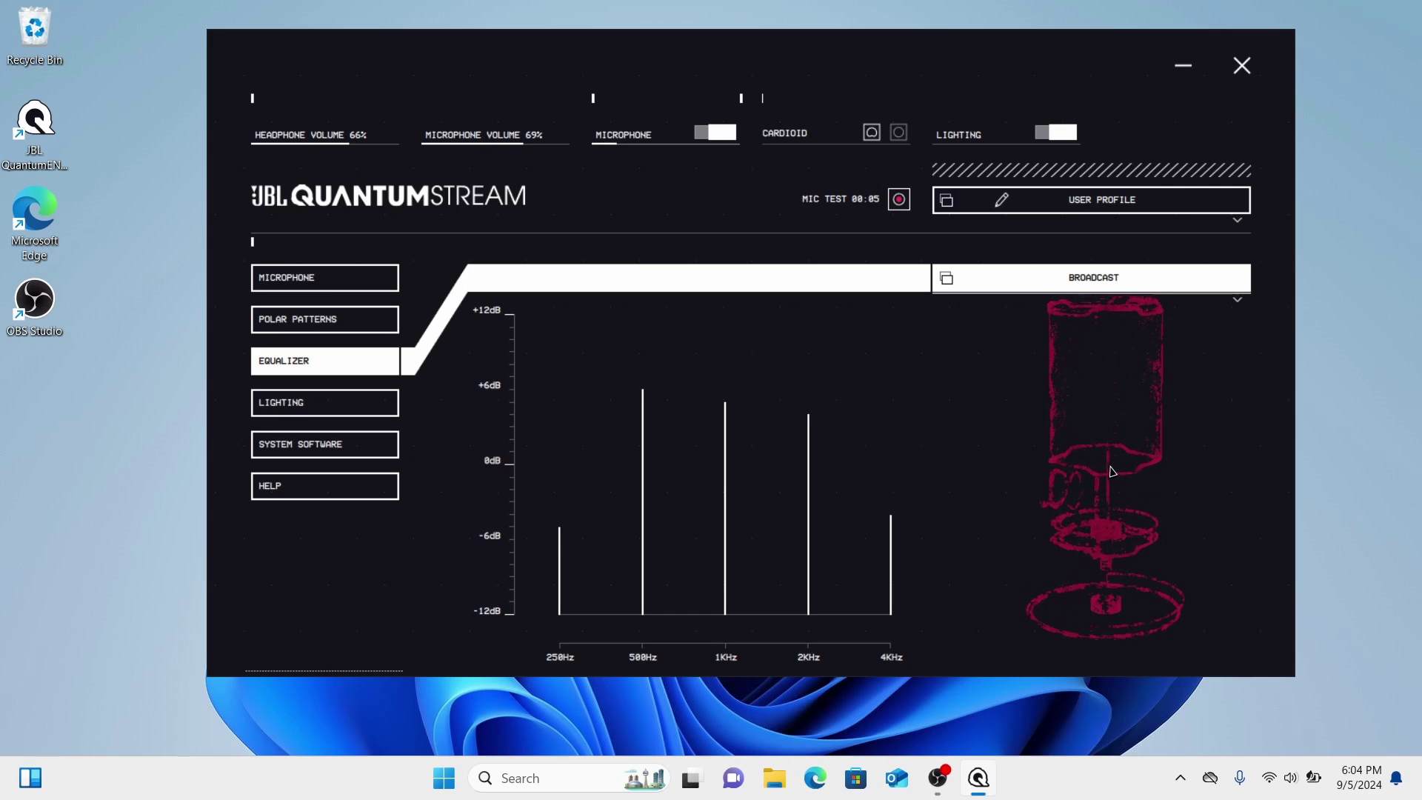
- On the Microphone page, drag the MIC VOLUME slider from 69 to 89
click(297, 285)
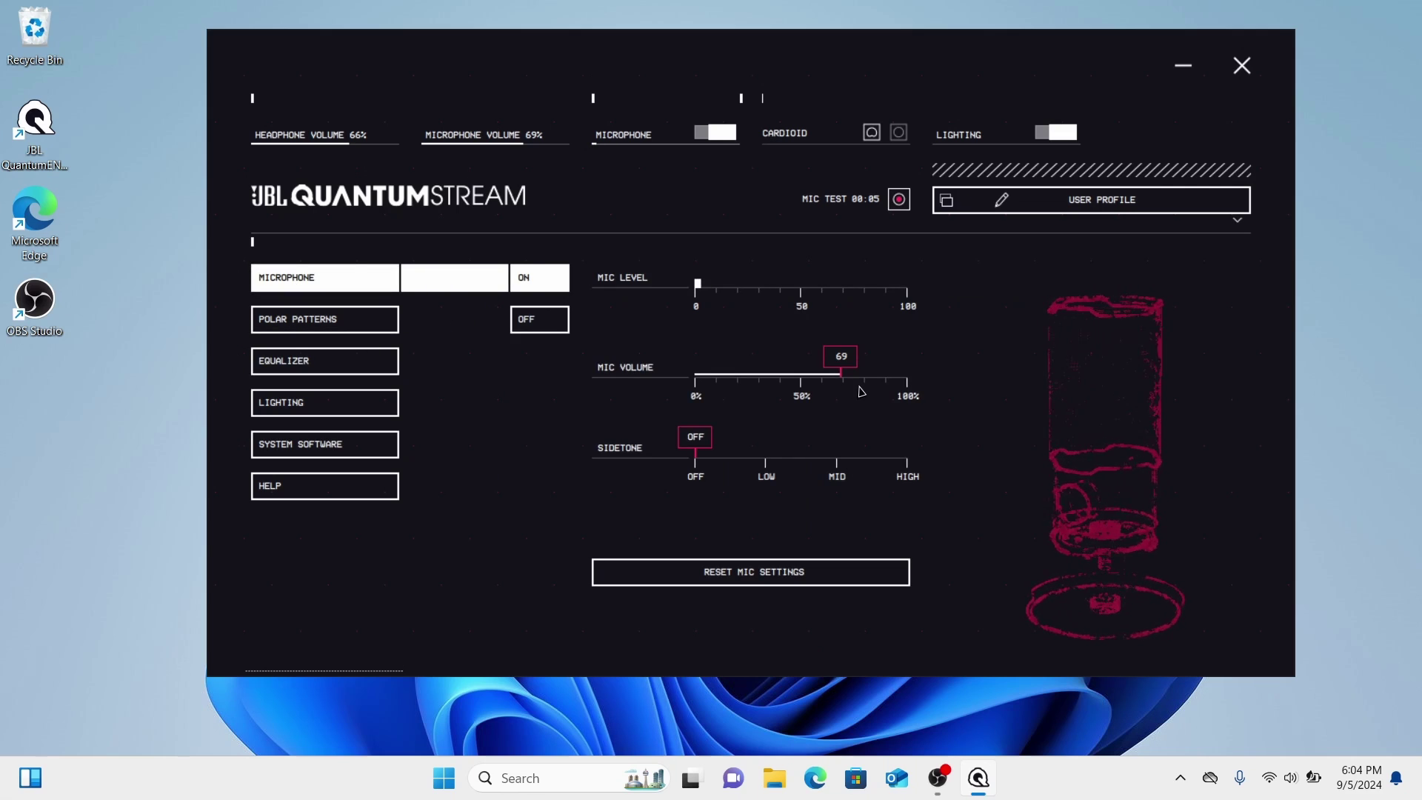
drag(842, 378, 884, 386)
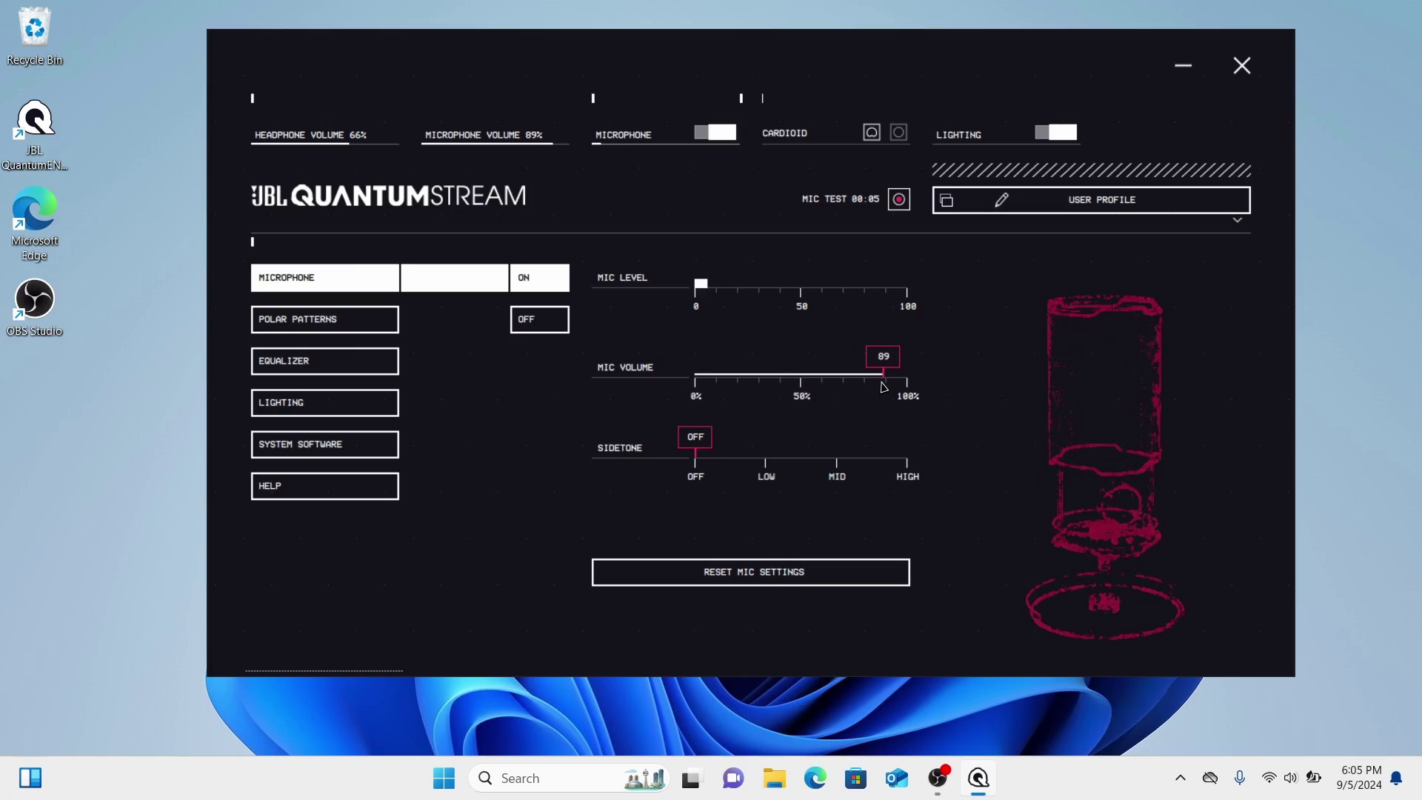